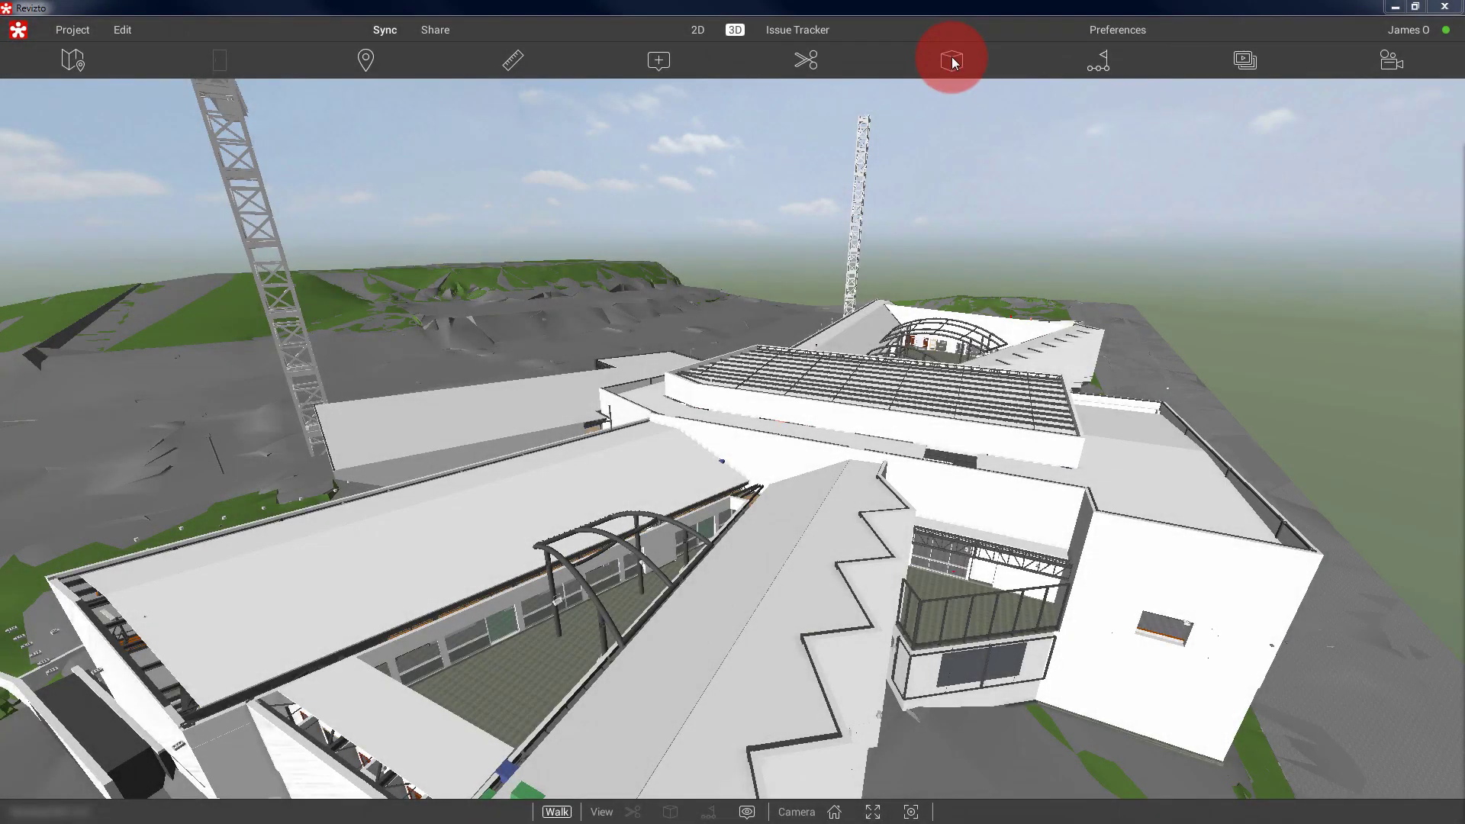
Group the Objects filter list by Links to list each linked .rvt file.
{"action": "left_click", "coordinate": [951, 60]}
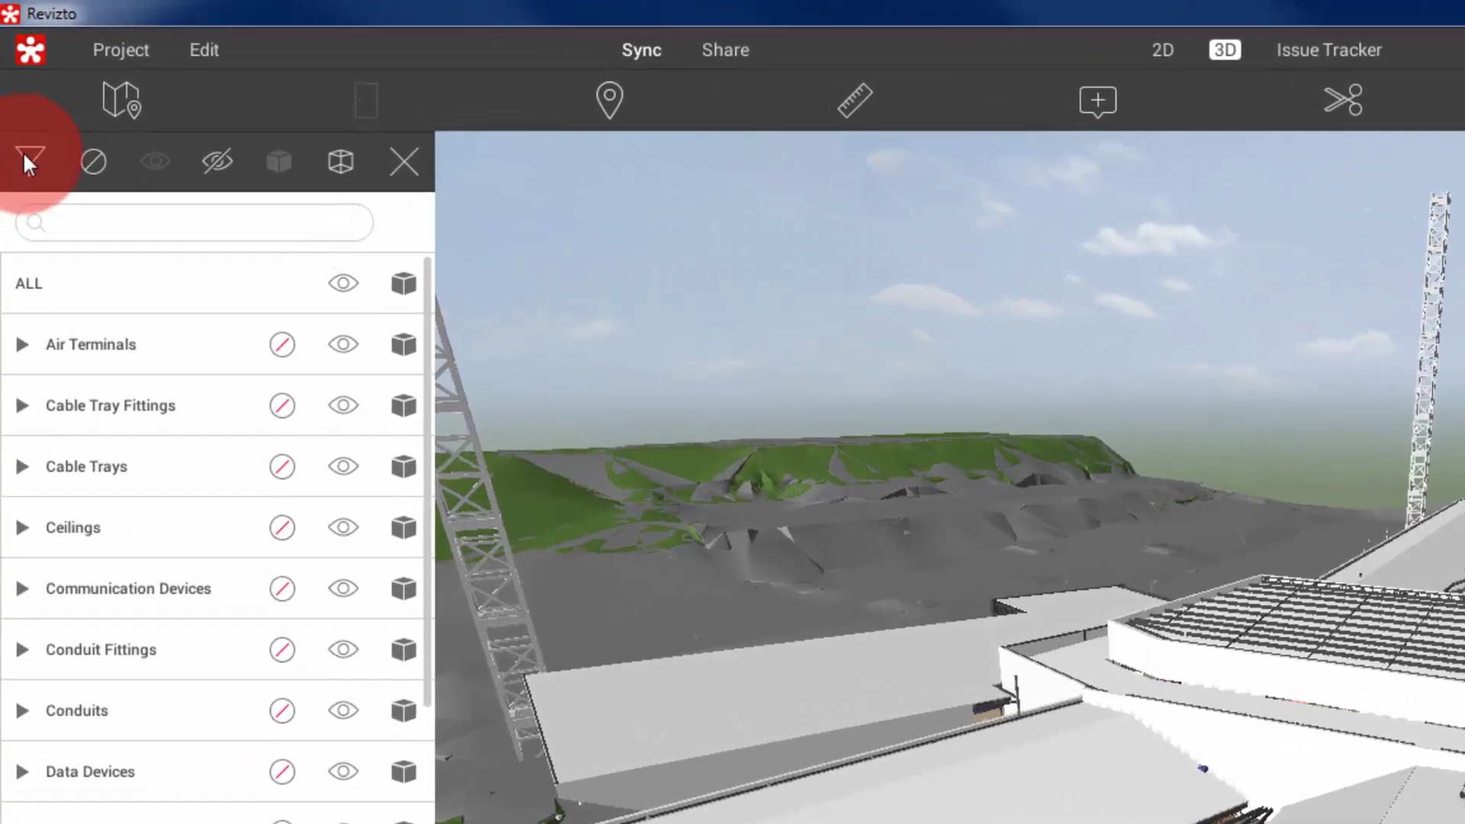
{"action": "left_click", "coordinate": [16, 96]}
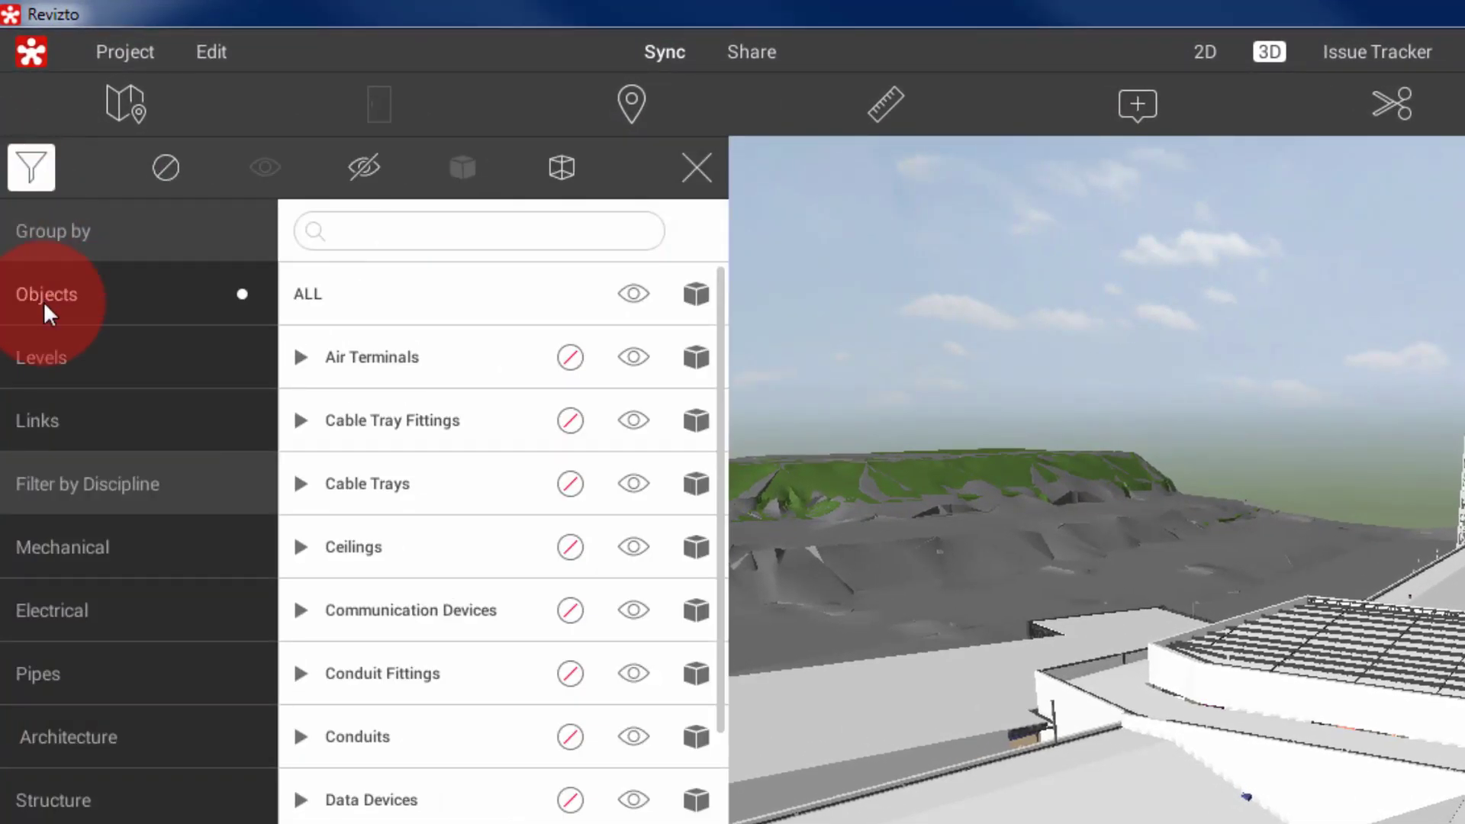
{"action": "left_click", "coordinate": [52, 419]}
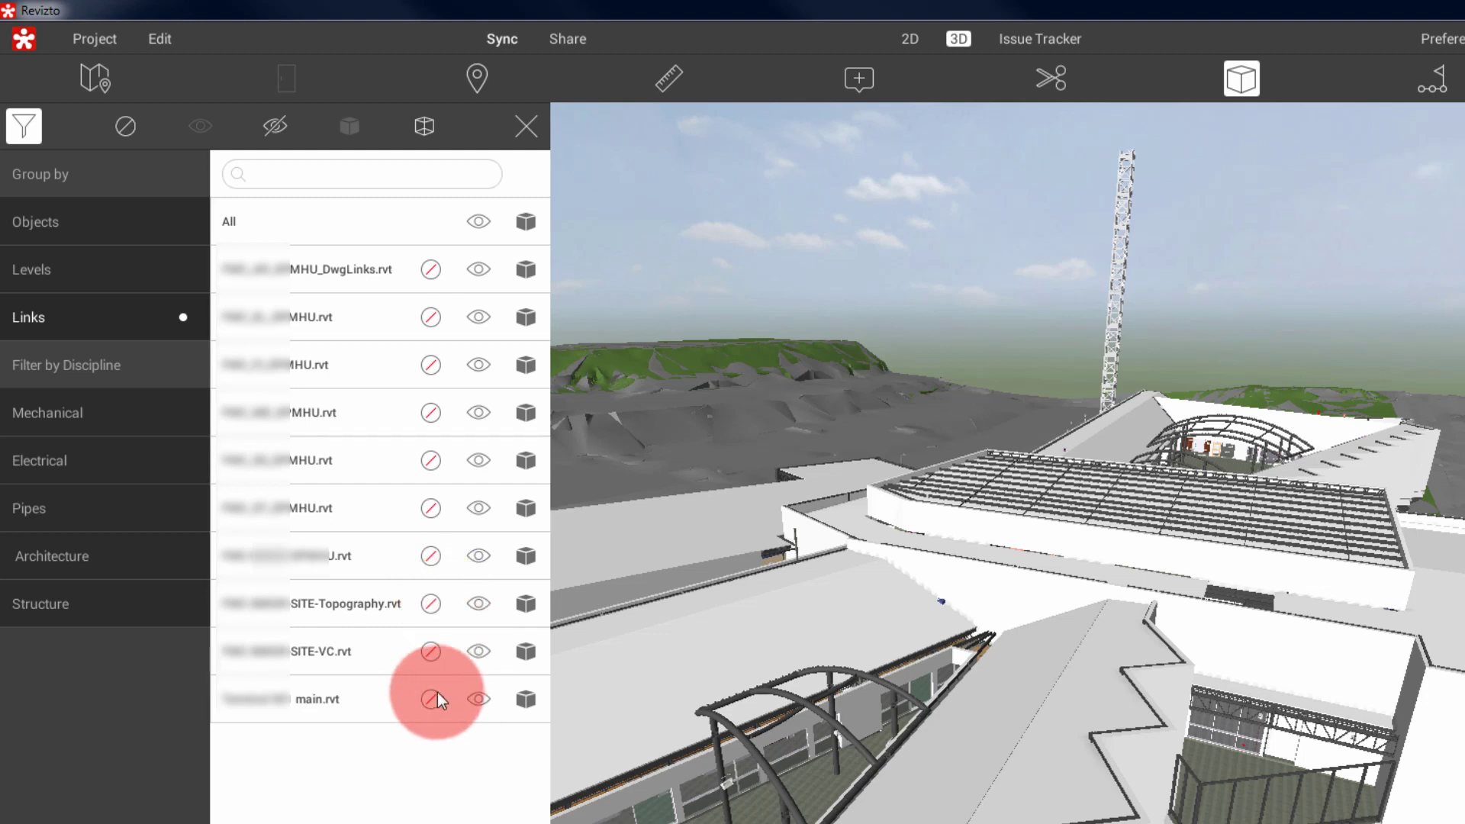
Colour main.rvt blue, SITE-Topography.rvt cyan and one MHU link yellow.
{"action": "left_click", "coordinate": [431, 697]}
{"action": "left_click", "coordinate": [755, 622]}
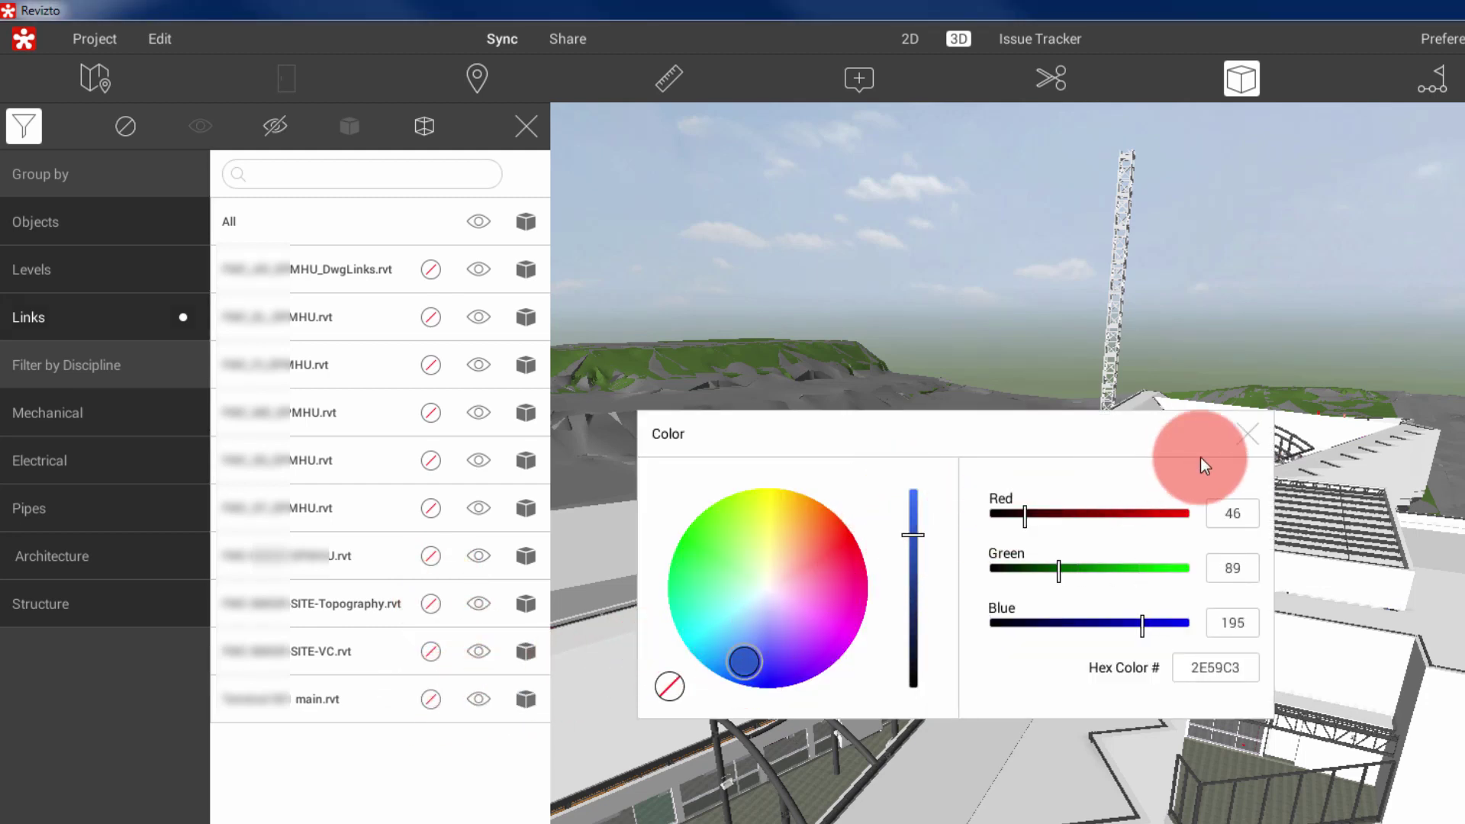
{"action": "left_click", "coordinate": [1245, 432]}
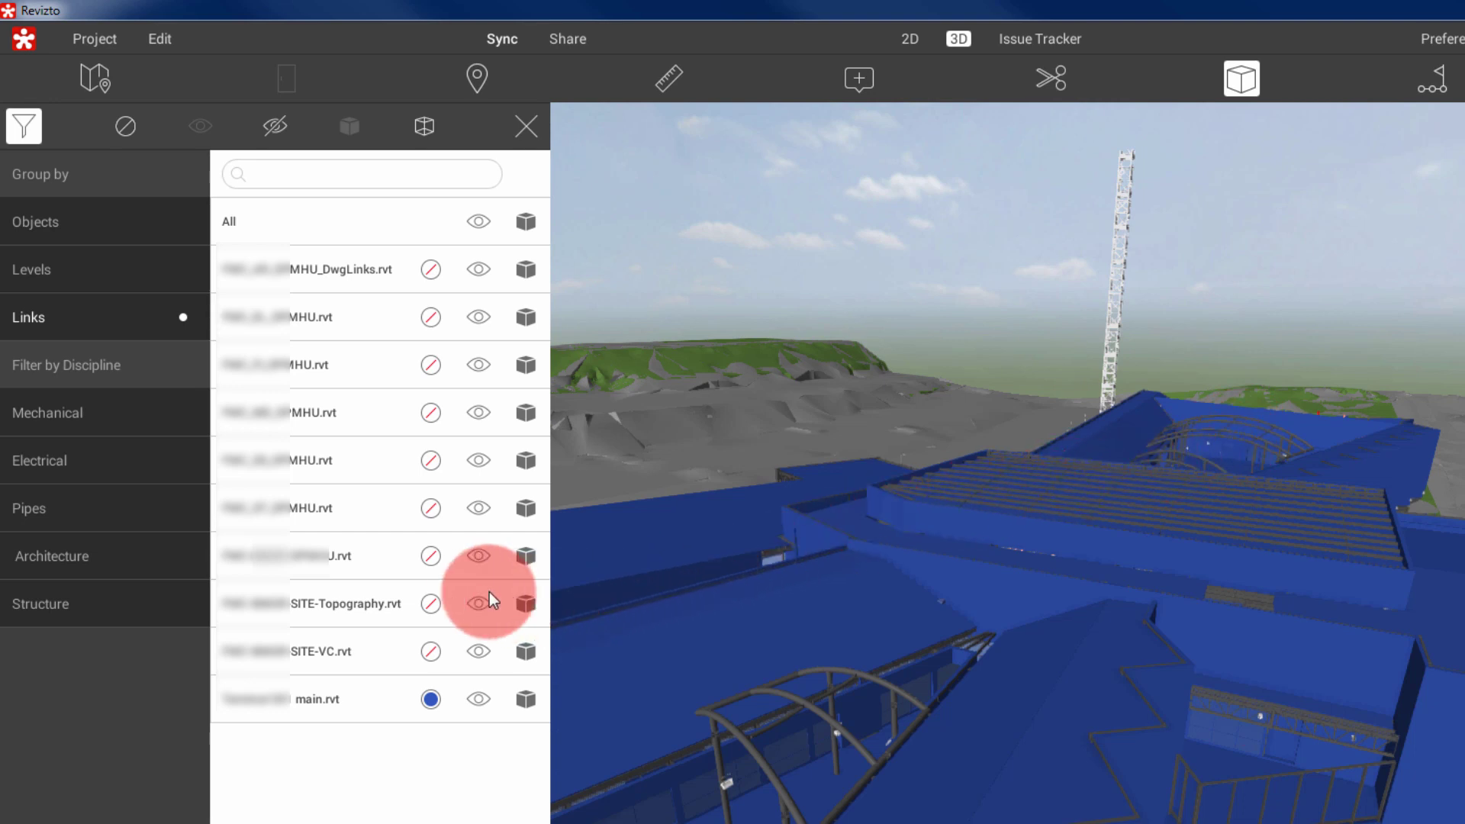
{"action": "left_click", "coordinate": [427, 601]}
{"action": "left_click", "coordinate": [709, 568]}
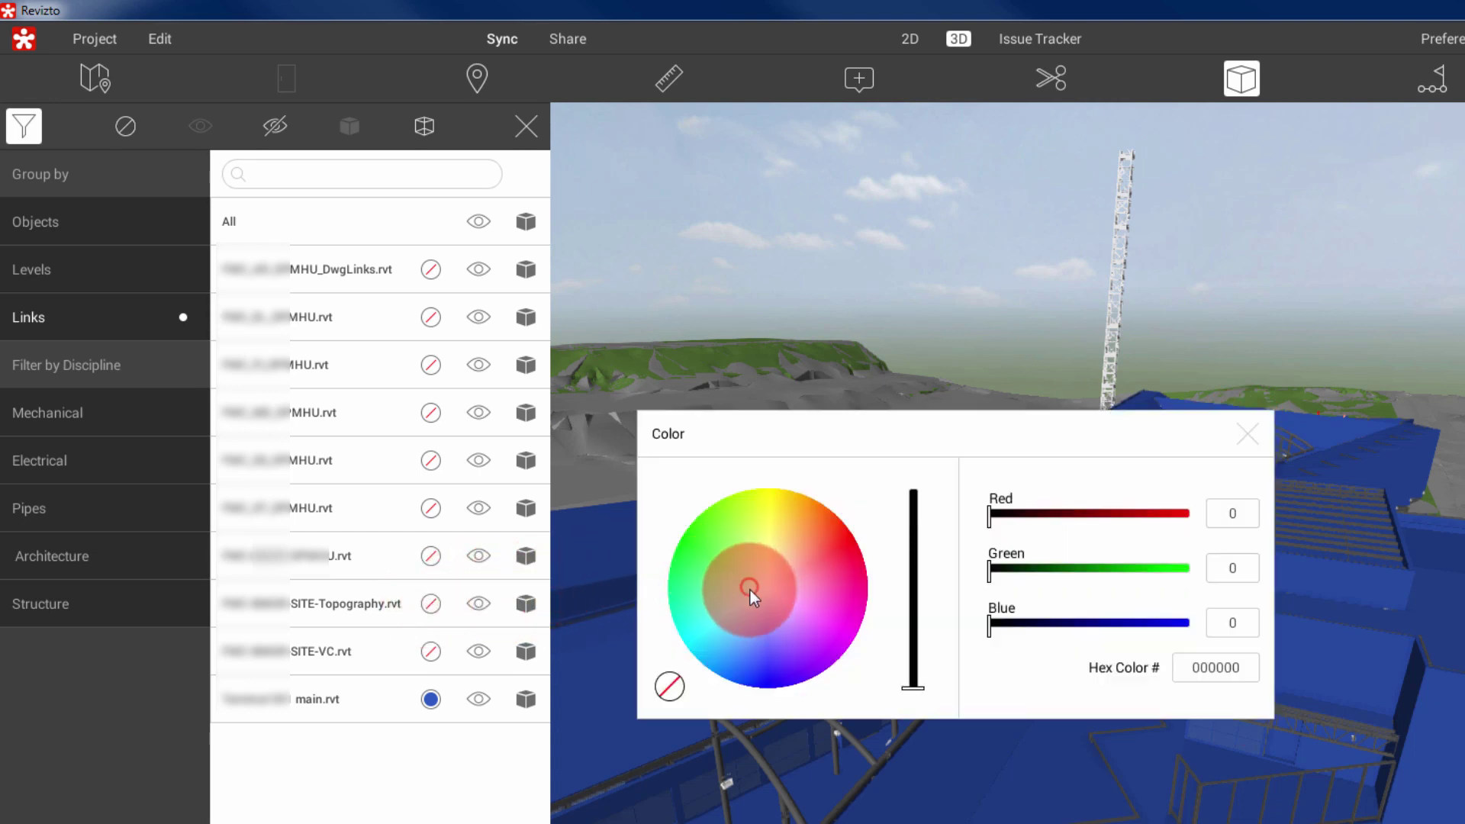
{"action": "left_click", "coordinate": [735, 614]}
{"action": "left_click", "coordinate": [1243, 433]}
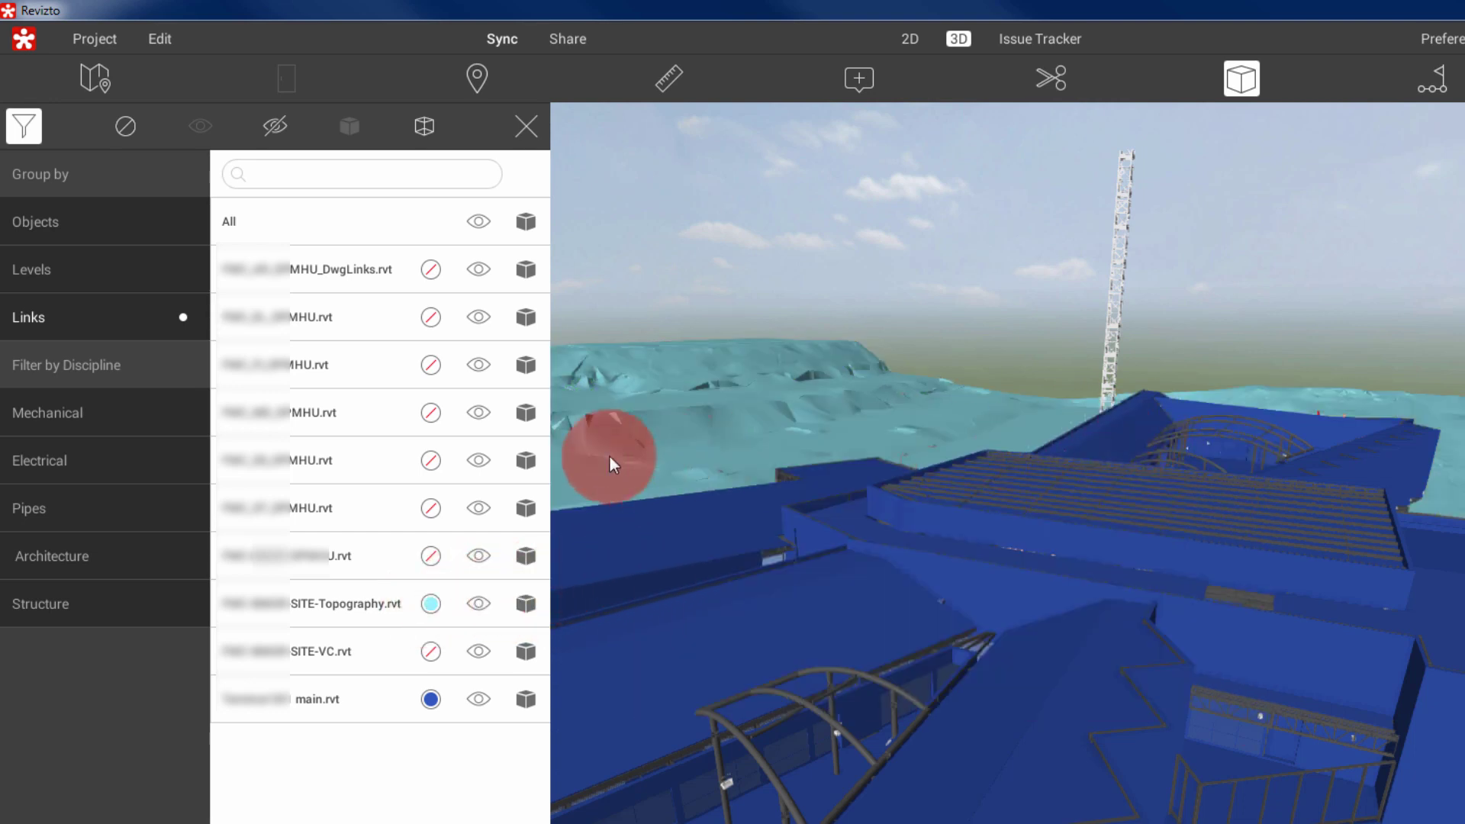
{"action": "left_click", "coordinate": [430, 461]}
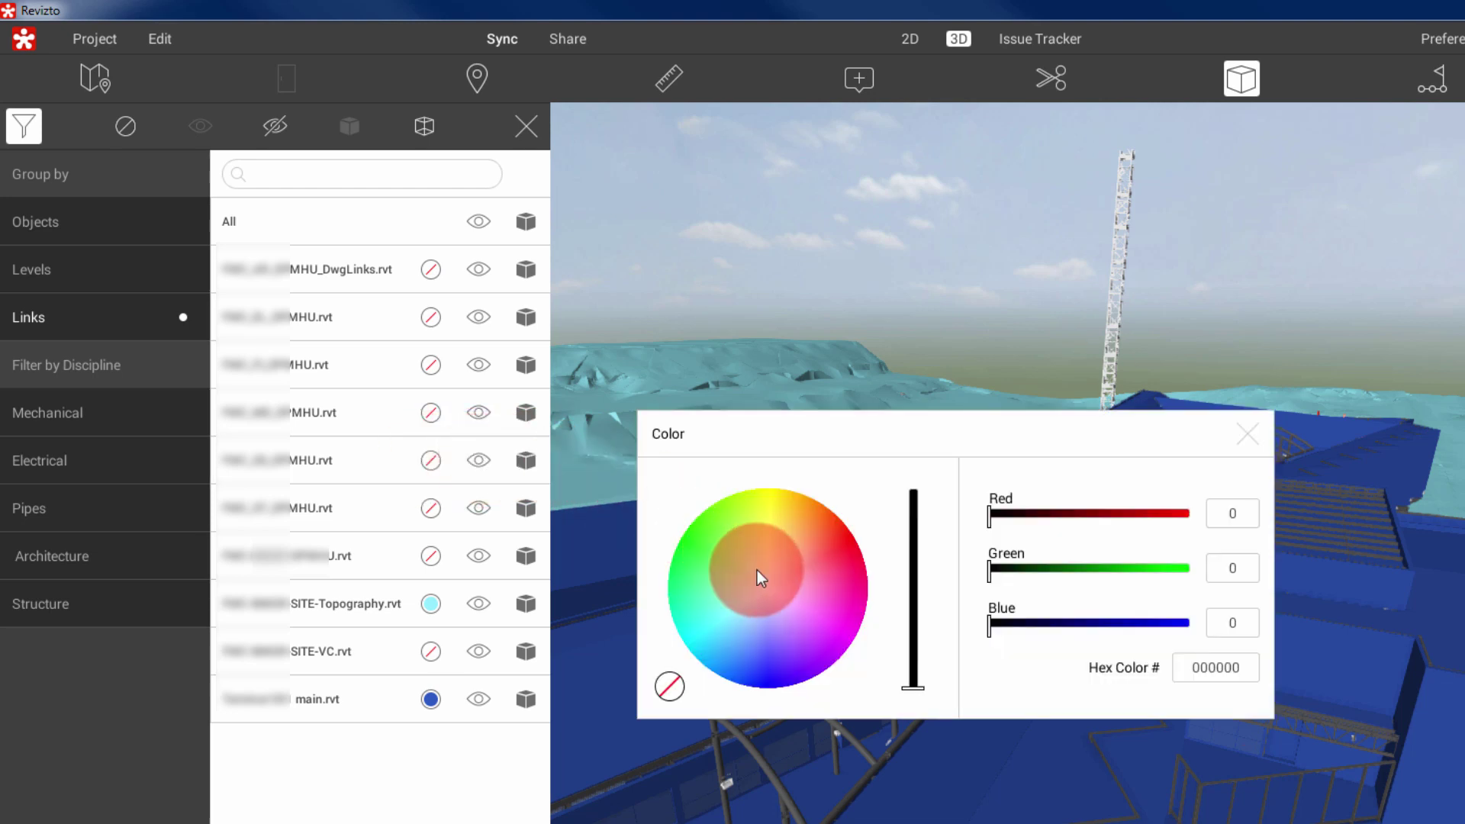
{"action": "left_click_drag", "start_coordinate": [757, 570], "coordinate": [770, 504]}
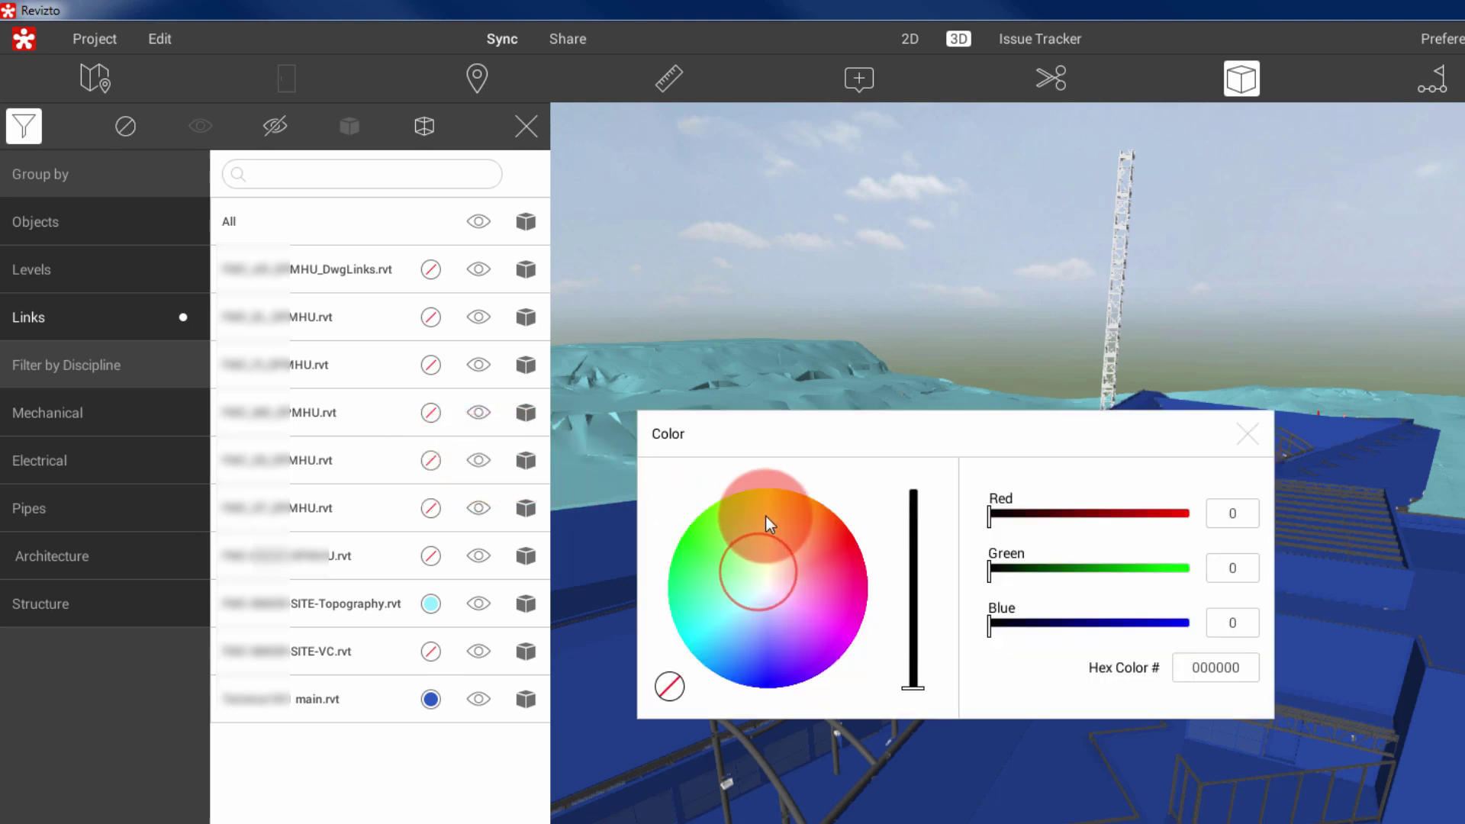
{"action": "left_click", "coordinate": [1248, 427]}
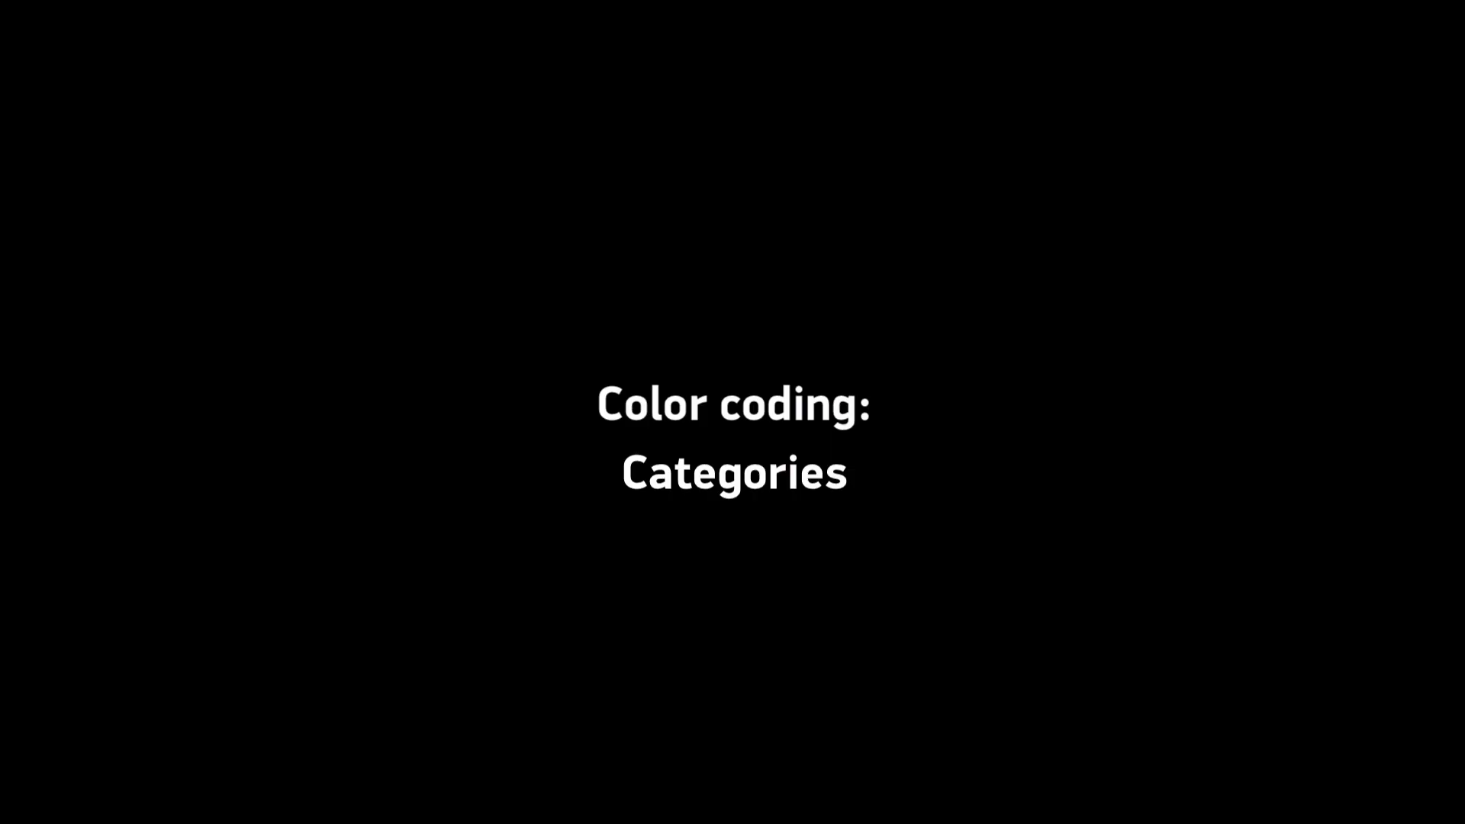
Group the list by Objects and colour the Floors category orange.
{"action": "left_click", "coordinate": [17, 263]}
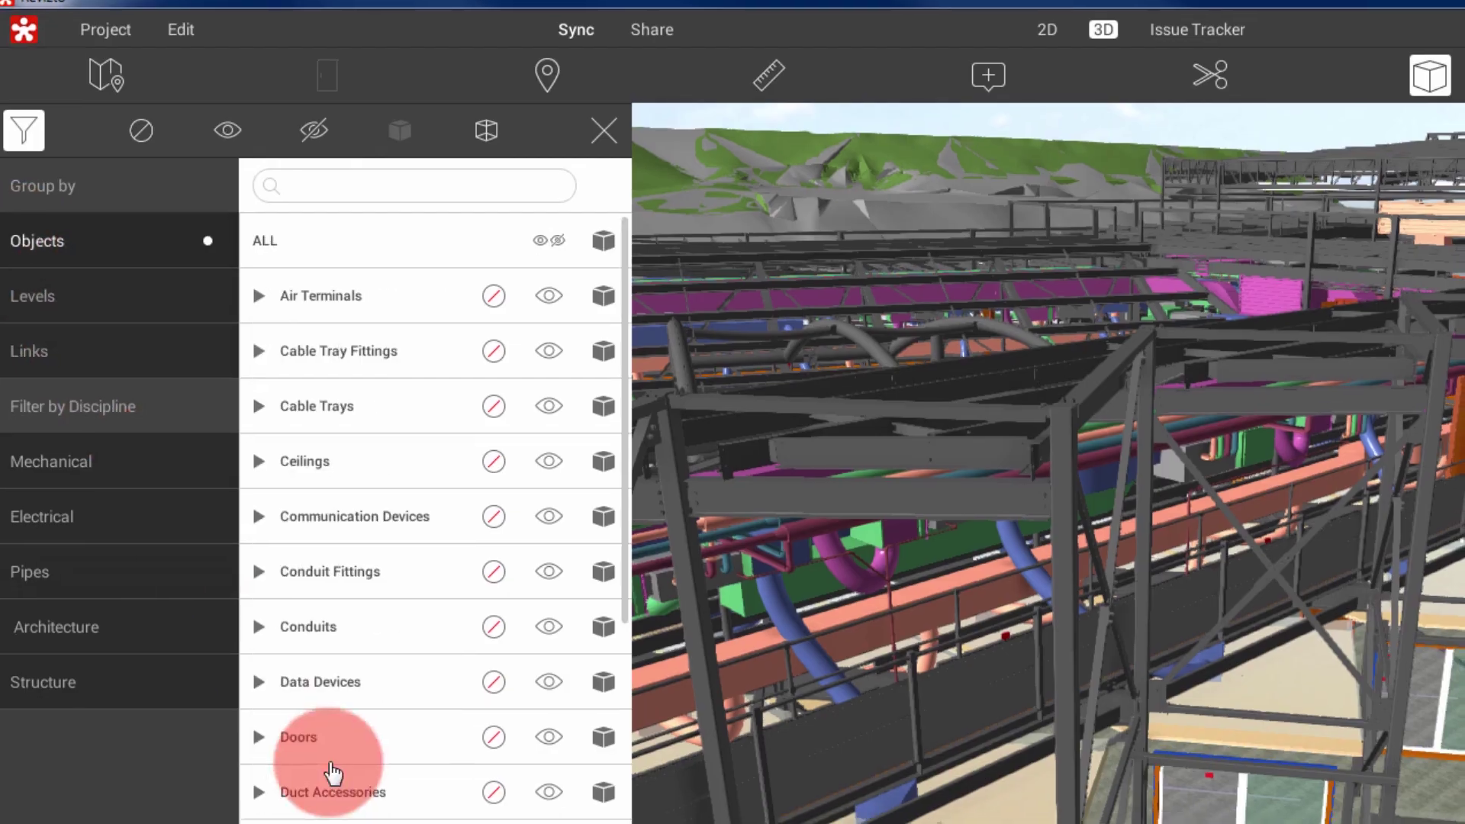
{"action": "scroll", "coordinate": [323, 706], "scroll_direction": "down", "scroll_amount": 5}
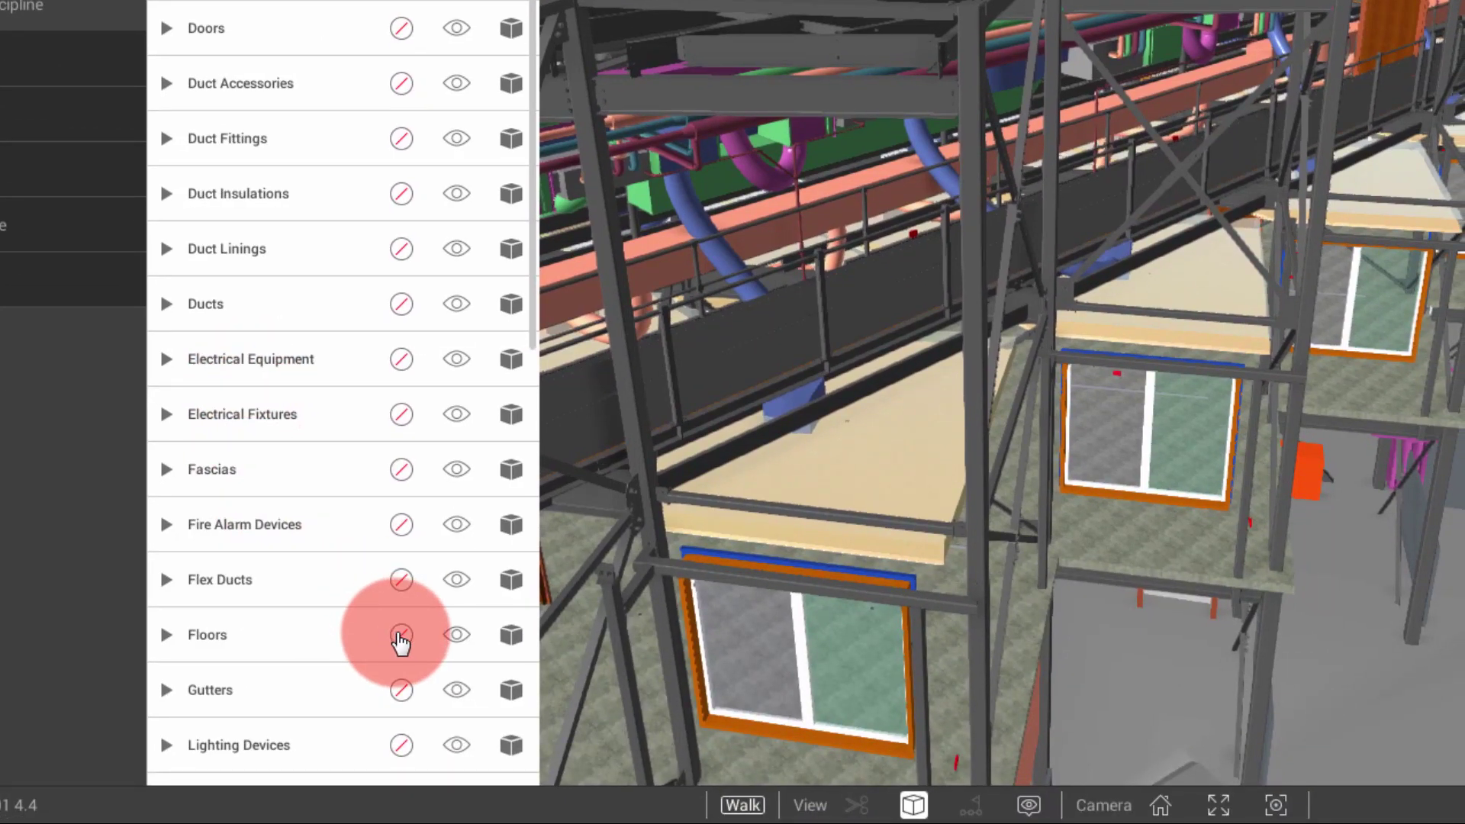
{"action": "left_click", "coordinate": [401, 641]}
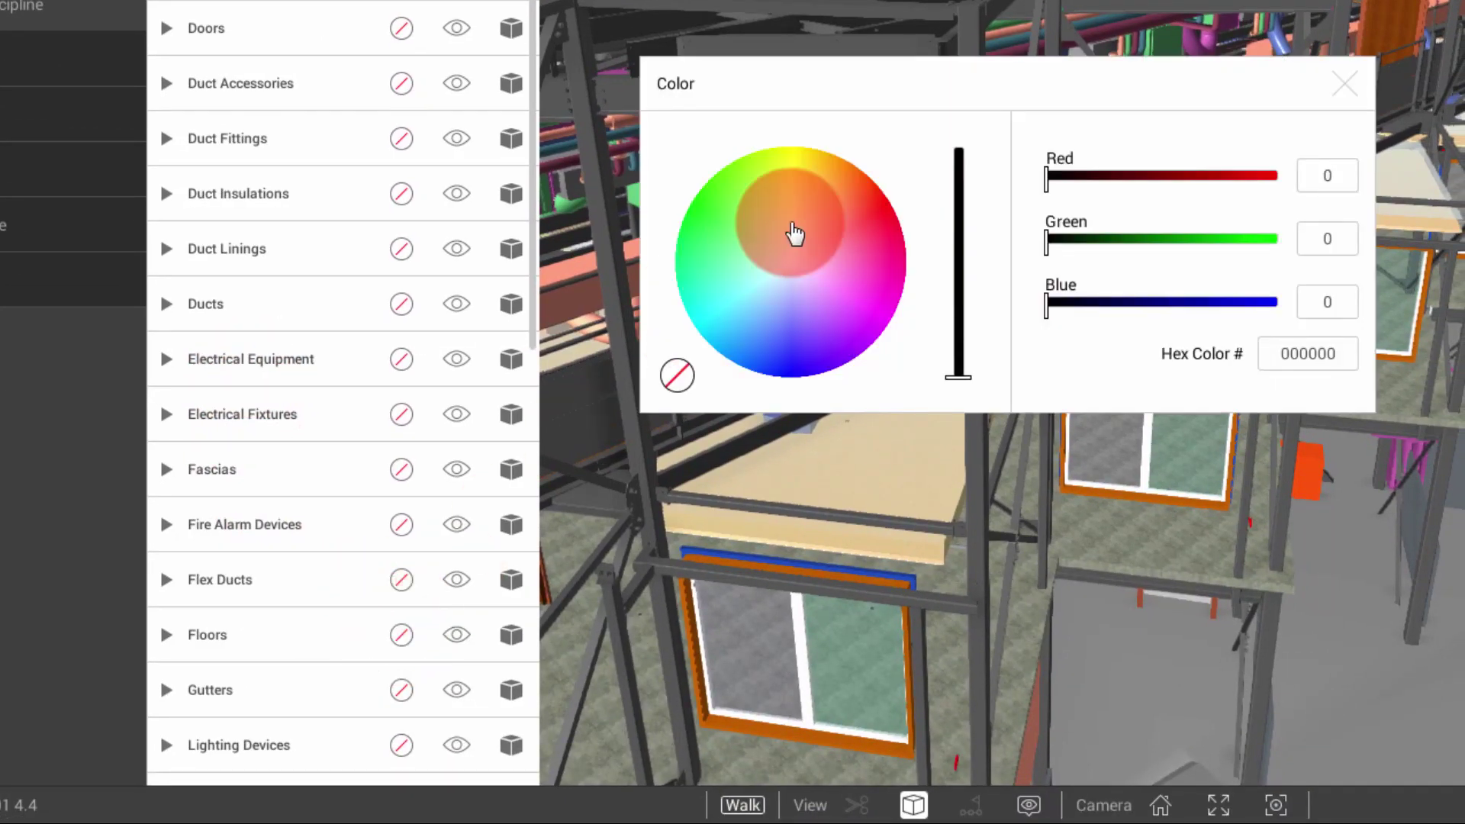
{"action": "left_click", "coordinate": [849, 168]}
{"action": "left_click", "coordinate": [1301, 94]}
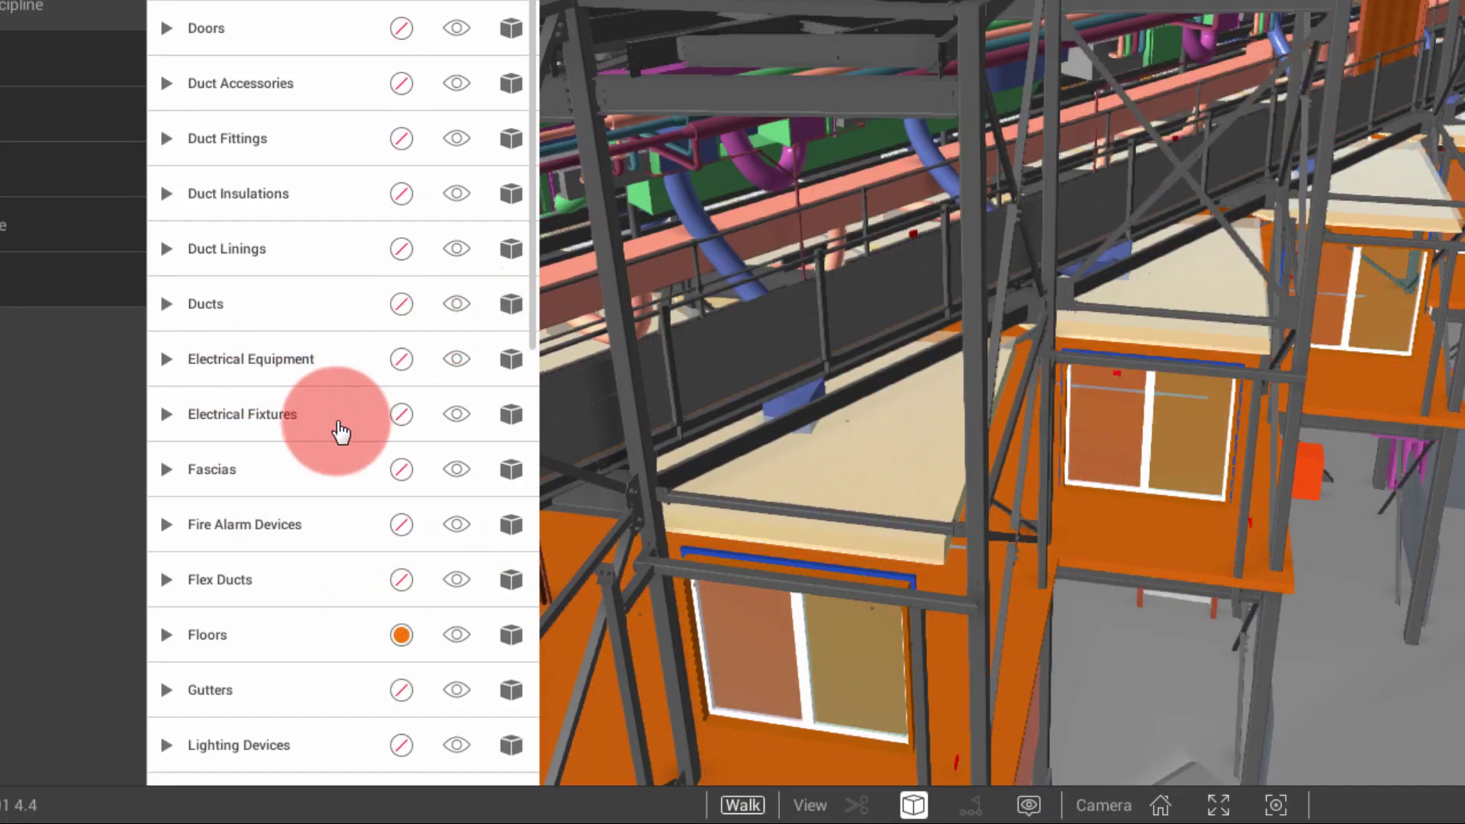
Colour Structural Columns magenta (FF0BC9) and Windows light blue.
{"action": "scroll", "coordinate": [340, 431], "scroll_direction": "down", "scroll_amount": 5}
{"action": "scroll", "coordinate": [339, 435], "scroll_direction": "down", "scroll_amount": 10}
{"action": "scroll", "coordinate": [337, 434], "scroll_direction": "down", "scroll_amount": 3}
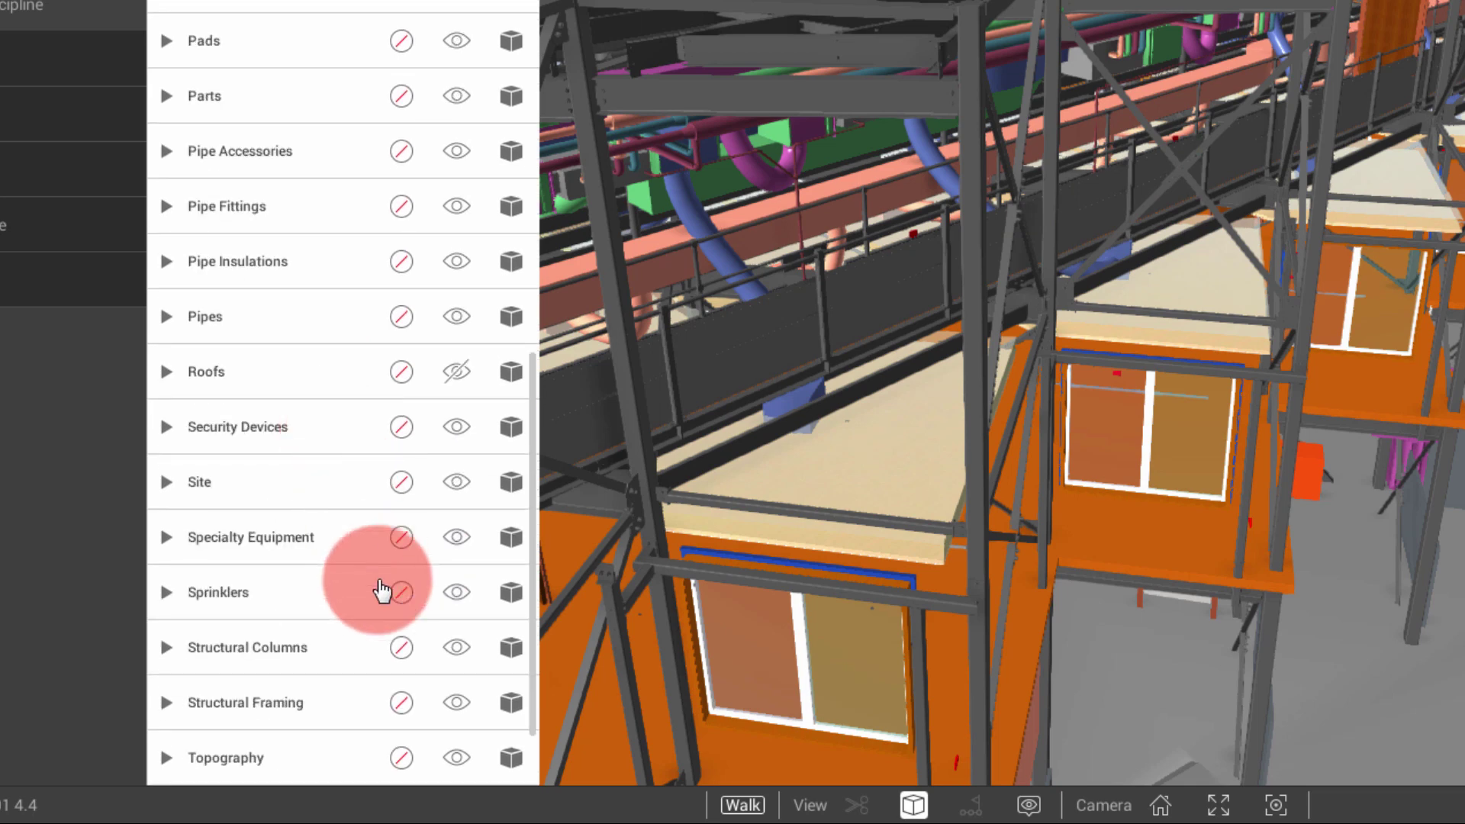
{"action": "left_click", "coordinate": [401, 648]}
{"action": "left_click", "coordinate": [895, 294]}
{"action": "left_click", "coordinate": [1345, 84]}
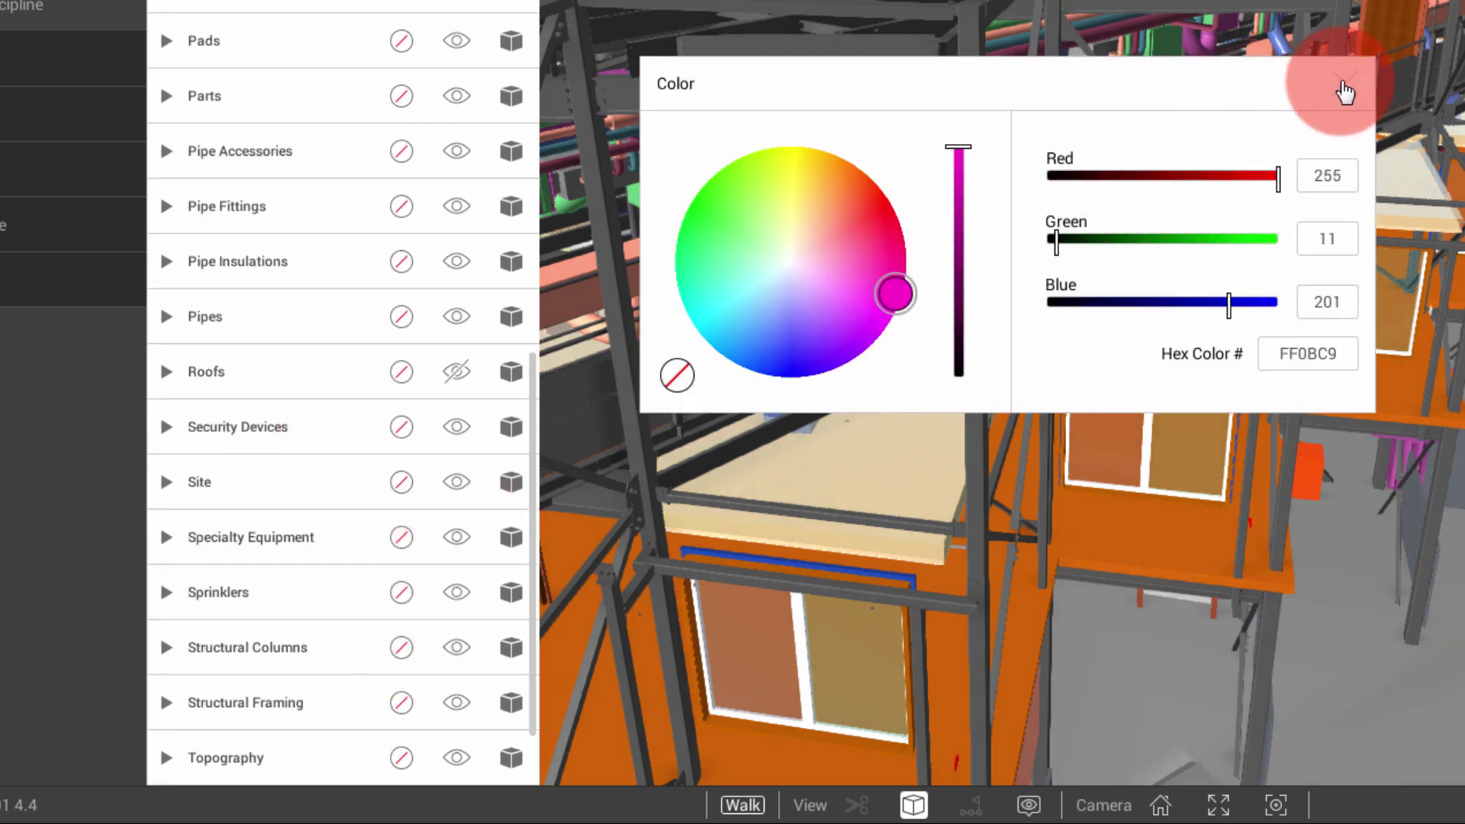
{"action": "scroll", "coordinate": [402, 621], "scroll_direction": "down", "scroll_amount": 2}
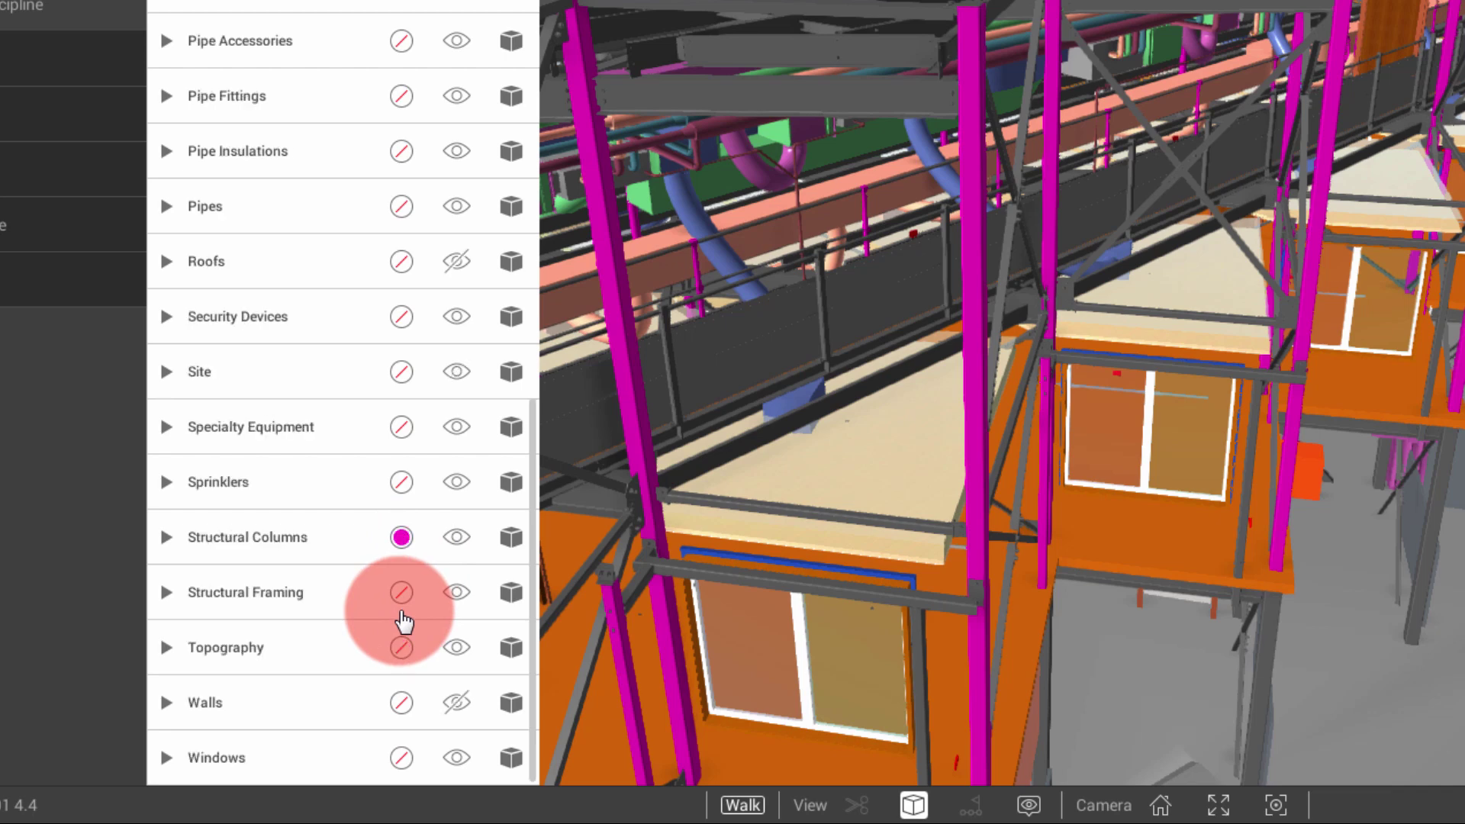
{"action": "left_click", "coordinate": [401, 700]}
{"action": "left_click", "coordinate": [746, 301]}
{"action": "left_click", "coordinate": [1340, 78]}
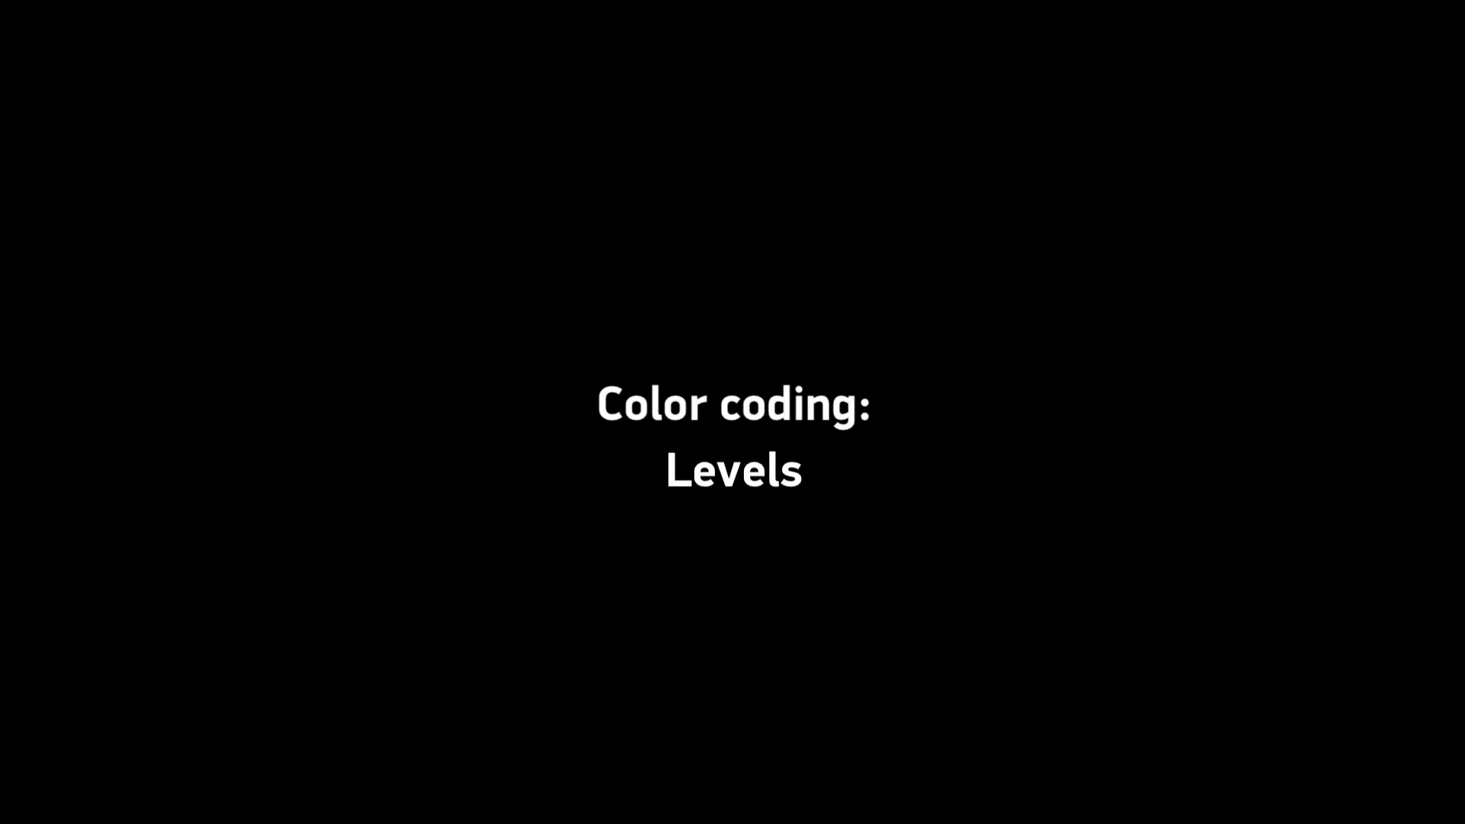
Group by Levels and colour BASEMENT yellow and GROUND green.
{"action": "left_click", "coordinate": [34, 285]}
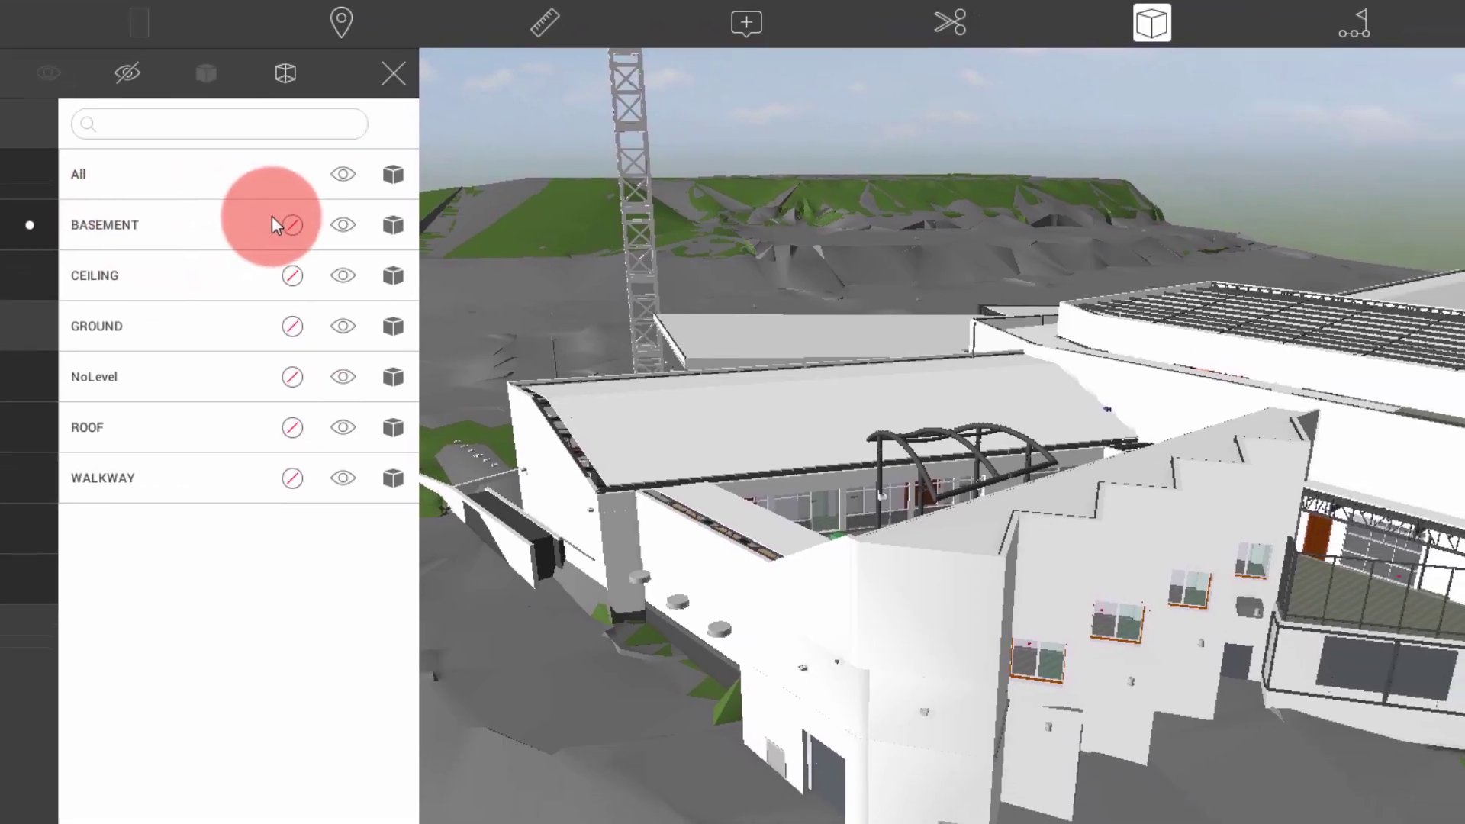
{"action": "left_click", "coordinate": [431, 276]}
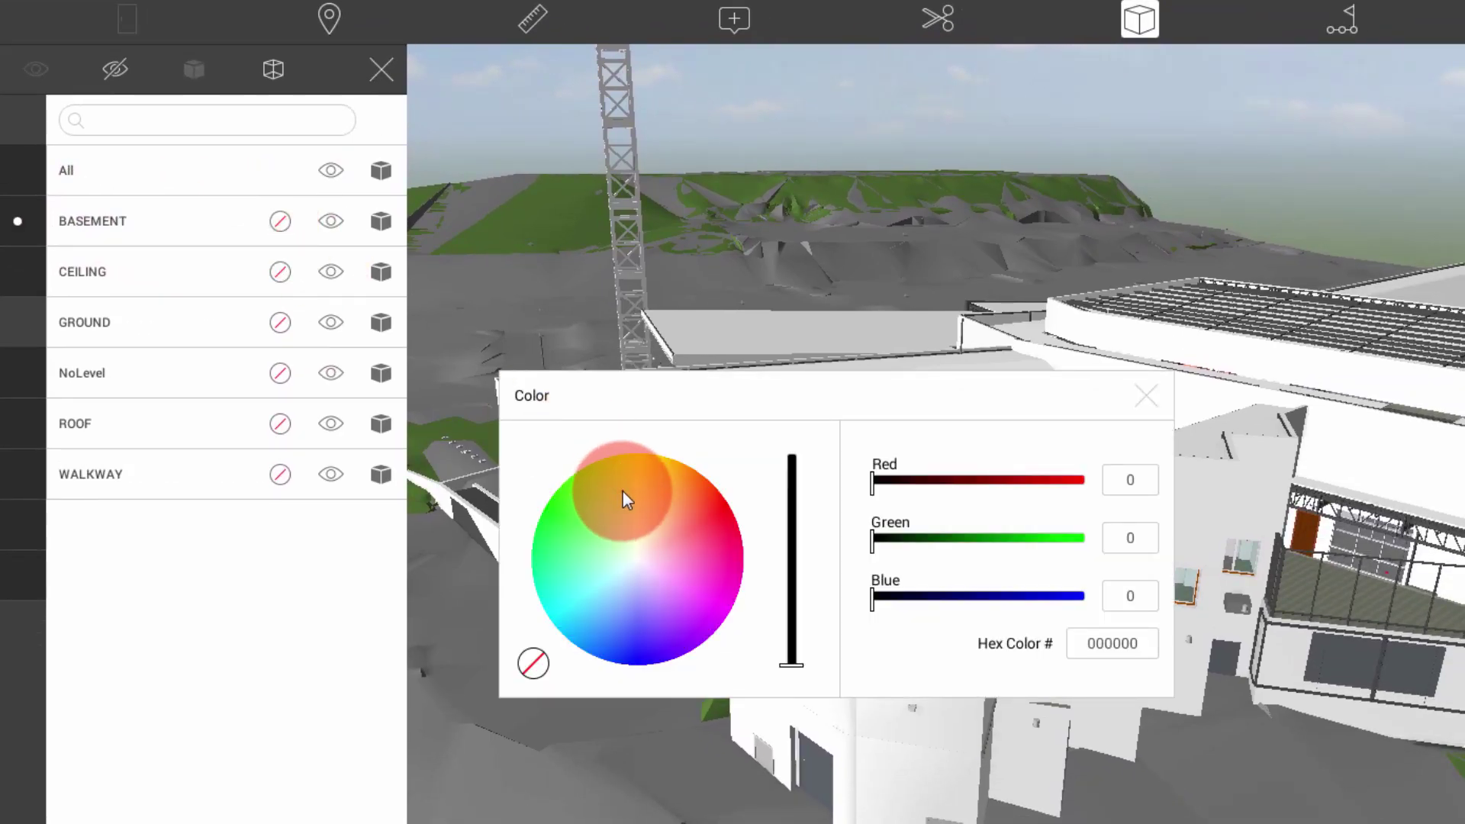
{"action": "left_click", "coordinate": [1144, 395]}
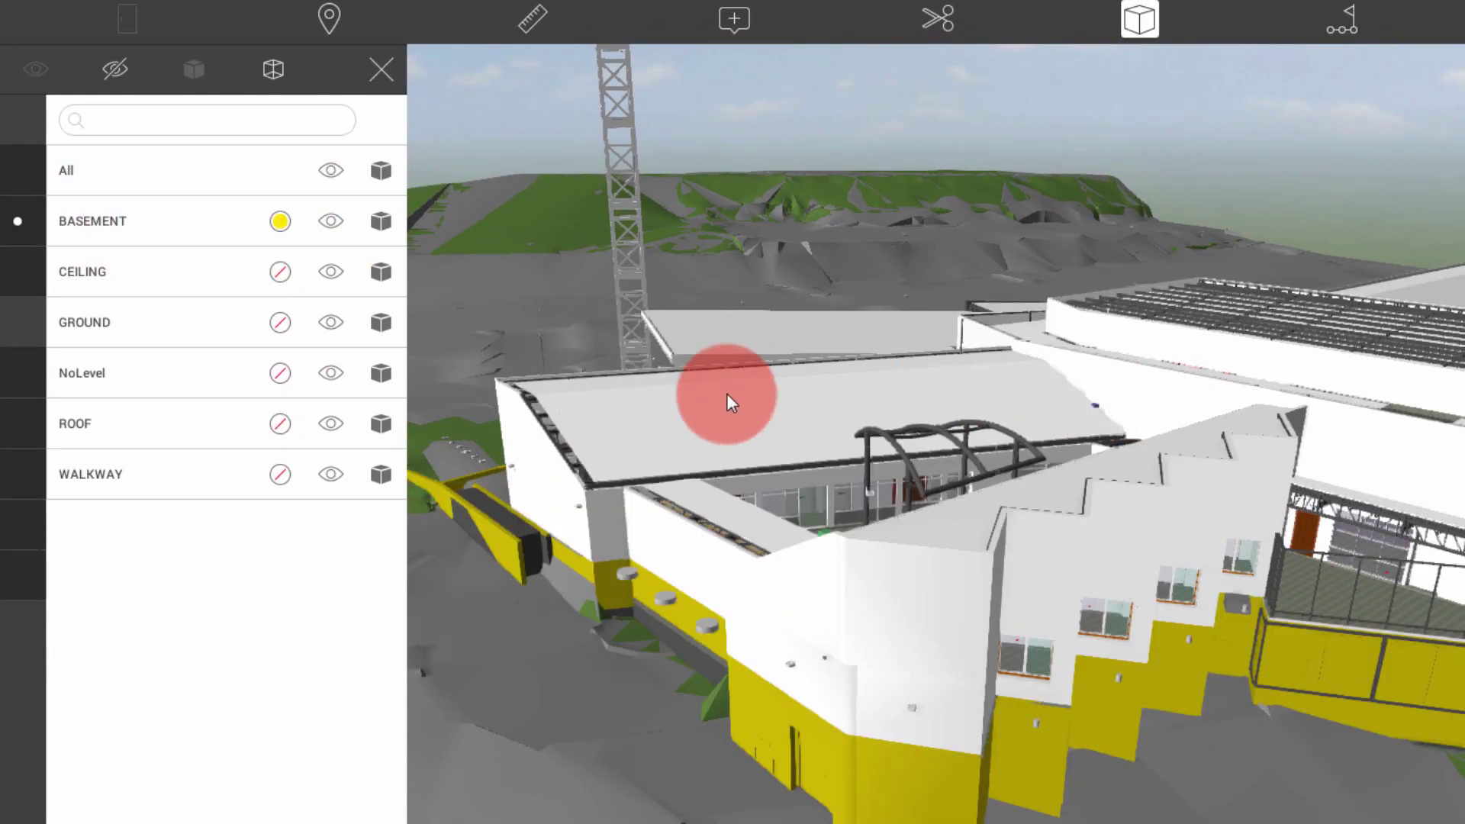
{"action": "left_click", "coordinate": [280, 322]}
{"action": "left_click", "coordinate": [560, 497]}
{"action": "left_click", "coordinate": [1146, 396]}
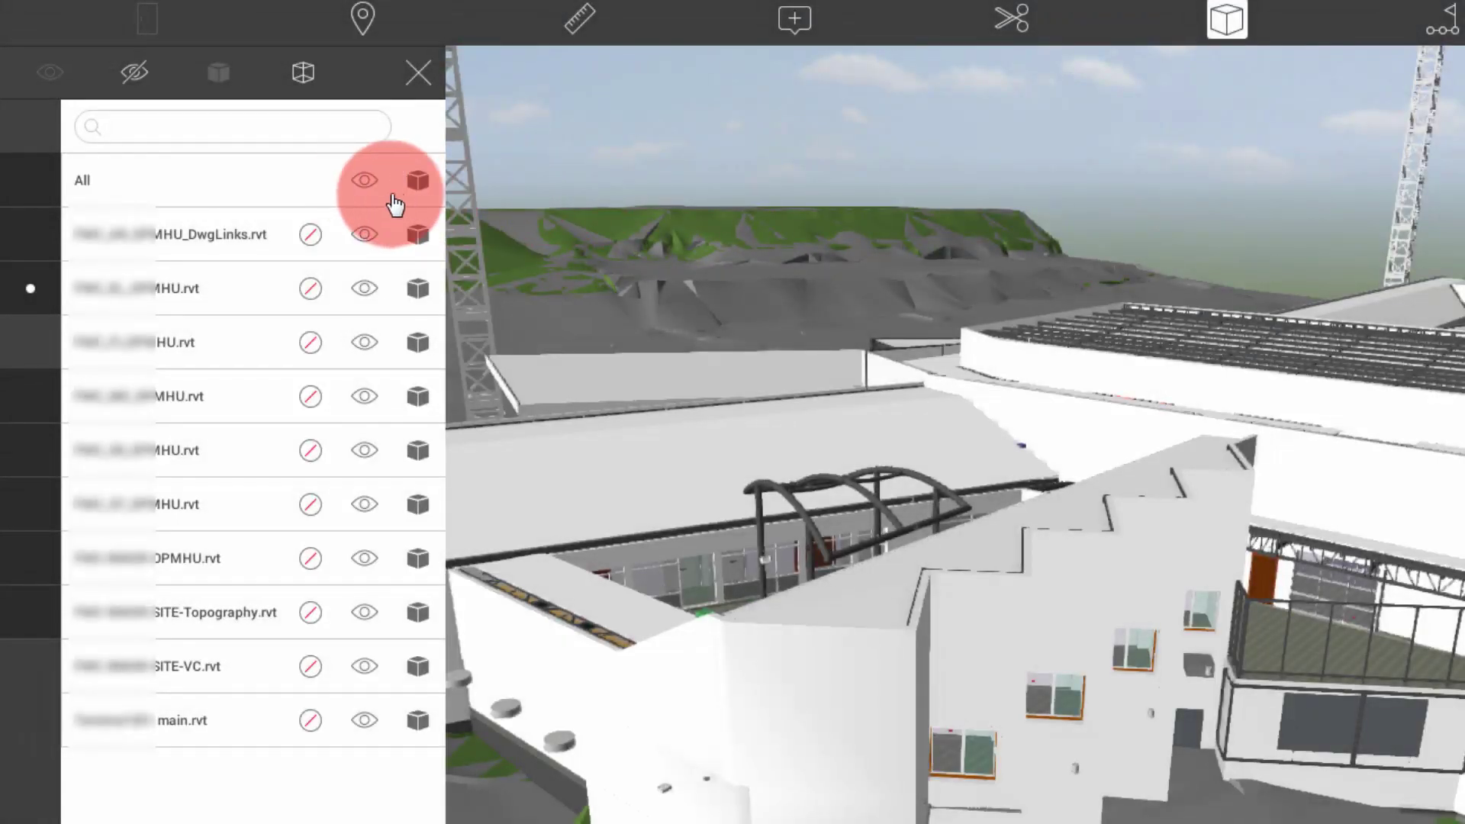
Hide all links, re-show DwgLinks and the next three links, and set the fifth transparent.
{"action": "left_click", "coordinate": [365, 183]}
{"action": "left_click", "coordinate": [365, 234]}
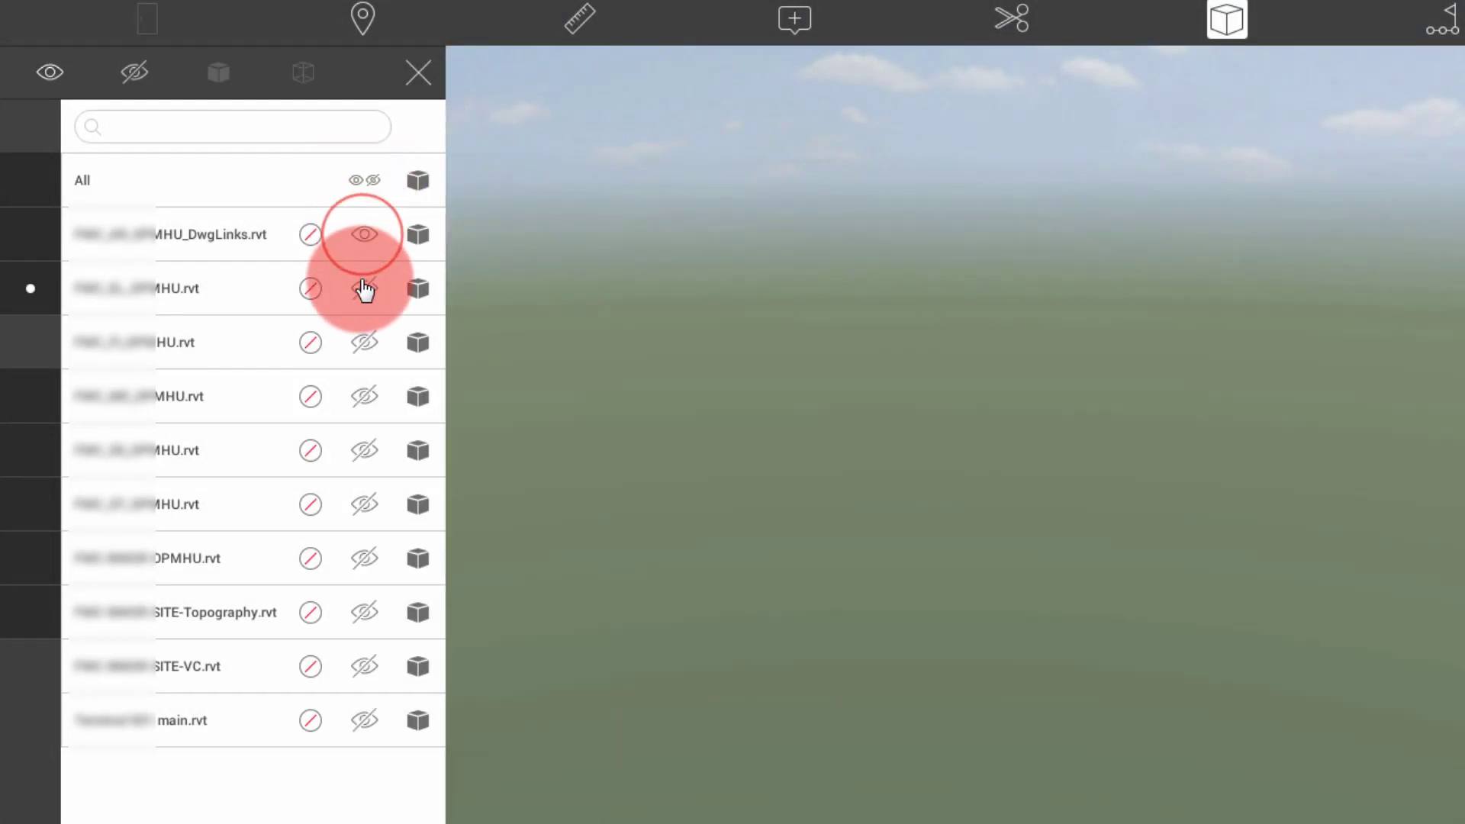
{"action": "left_click", "coordinate": [364, 289]}
{"action": "left_click", "coordinate": [364, 342]}
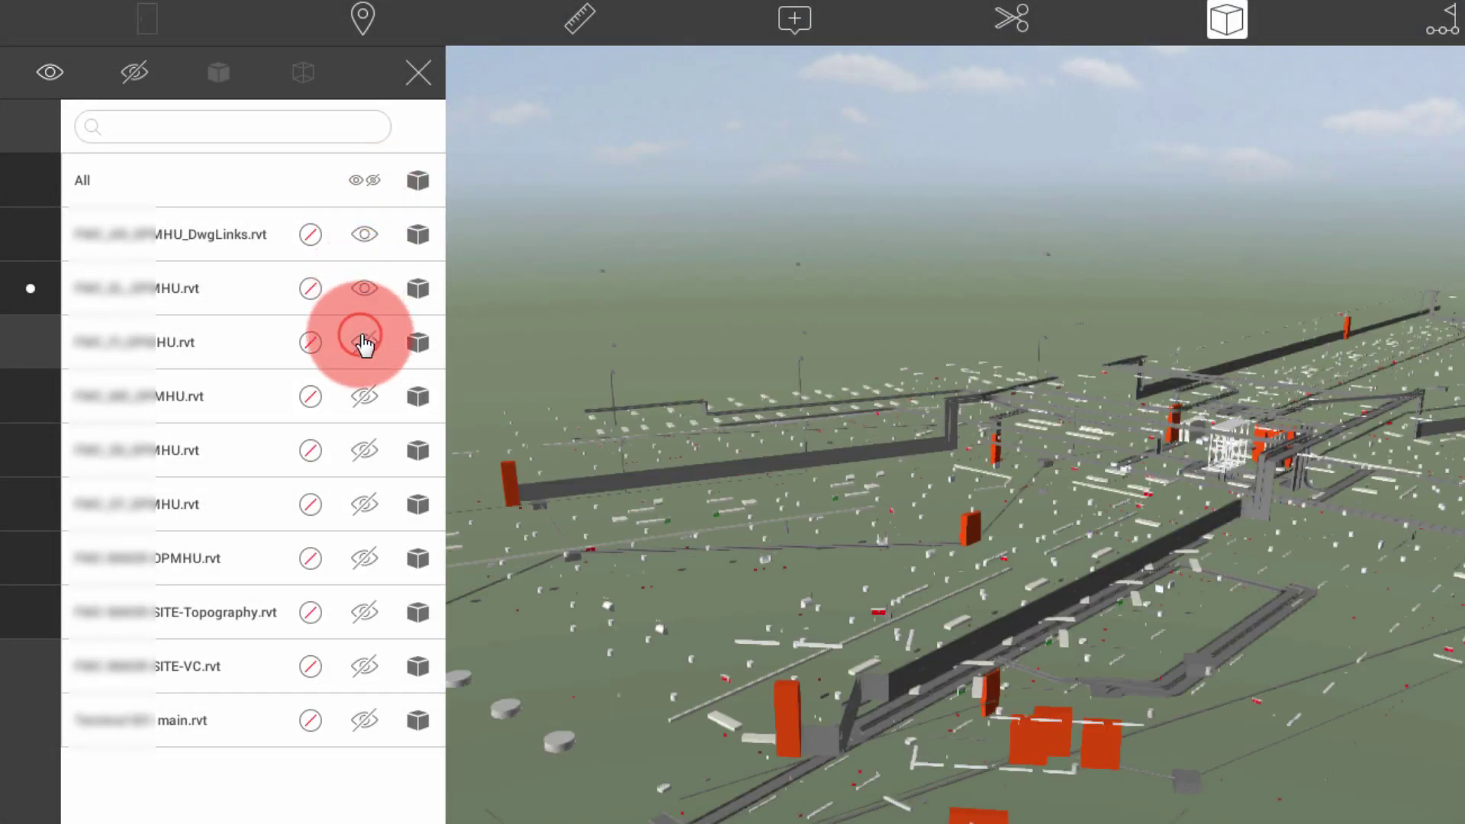
{"action": "left_click", "coordinate": [363, 396]}
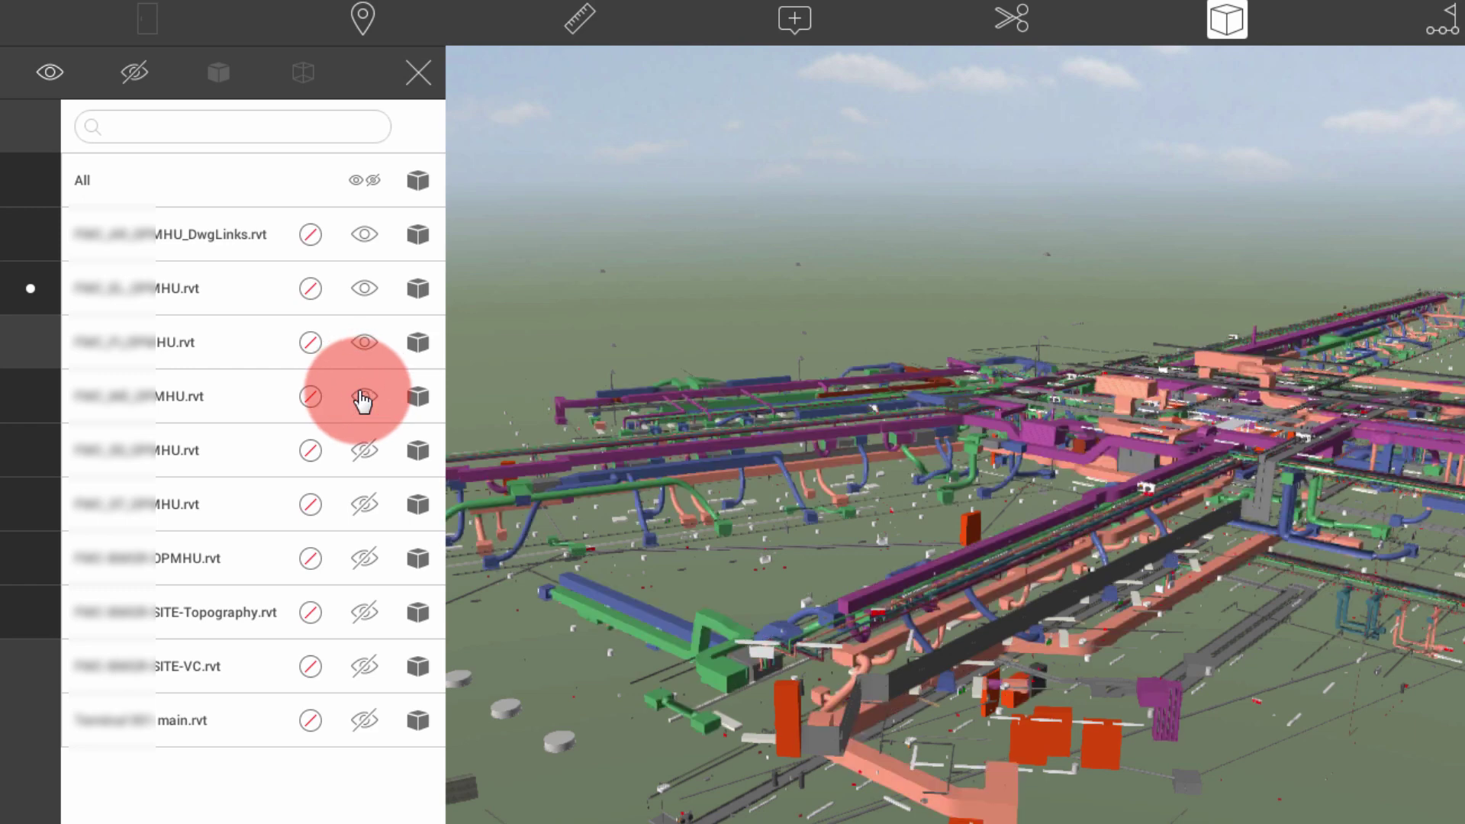
{"action": "left_click", "coordinate": [363, 450]}
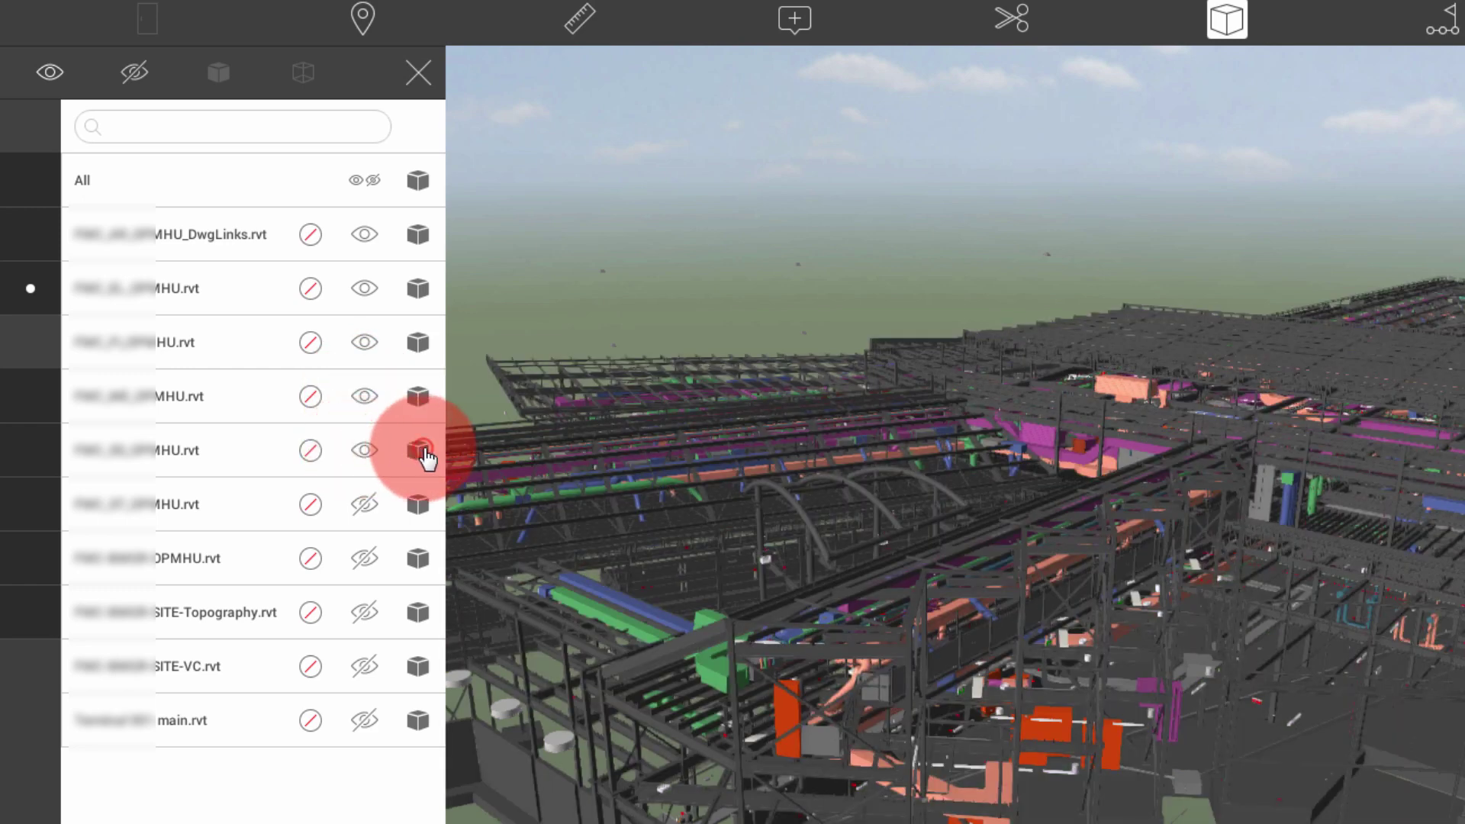
{"action": "left_click", "coordinate": [420, 450]}
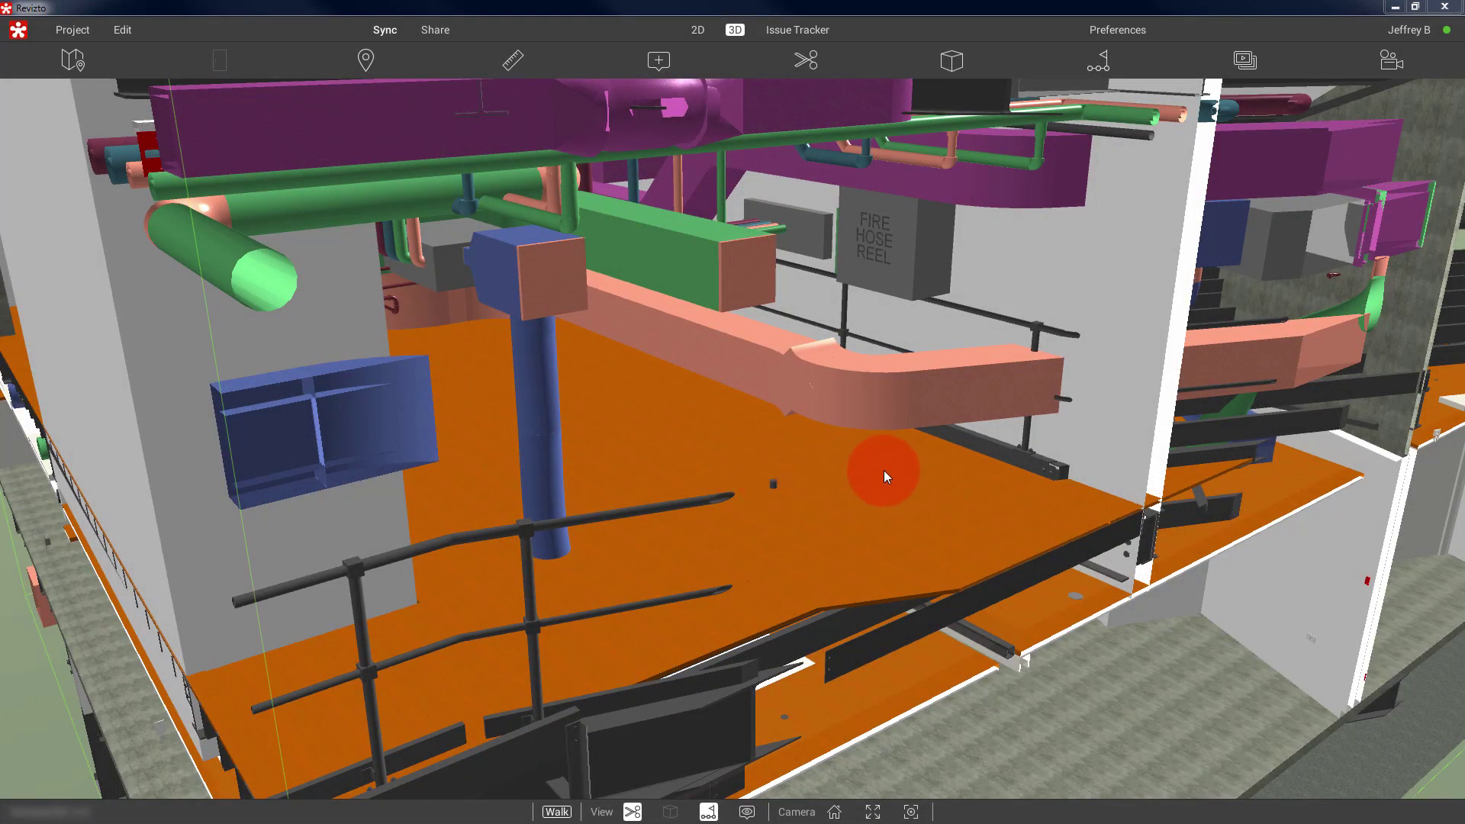
{"action": "left_click", "coordinate": [903, 484]}
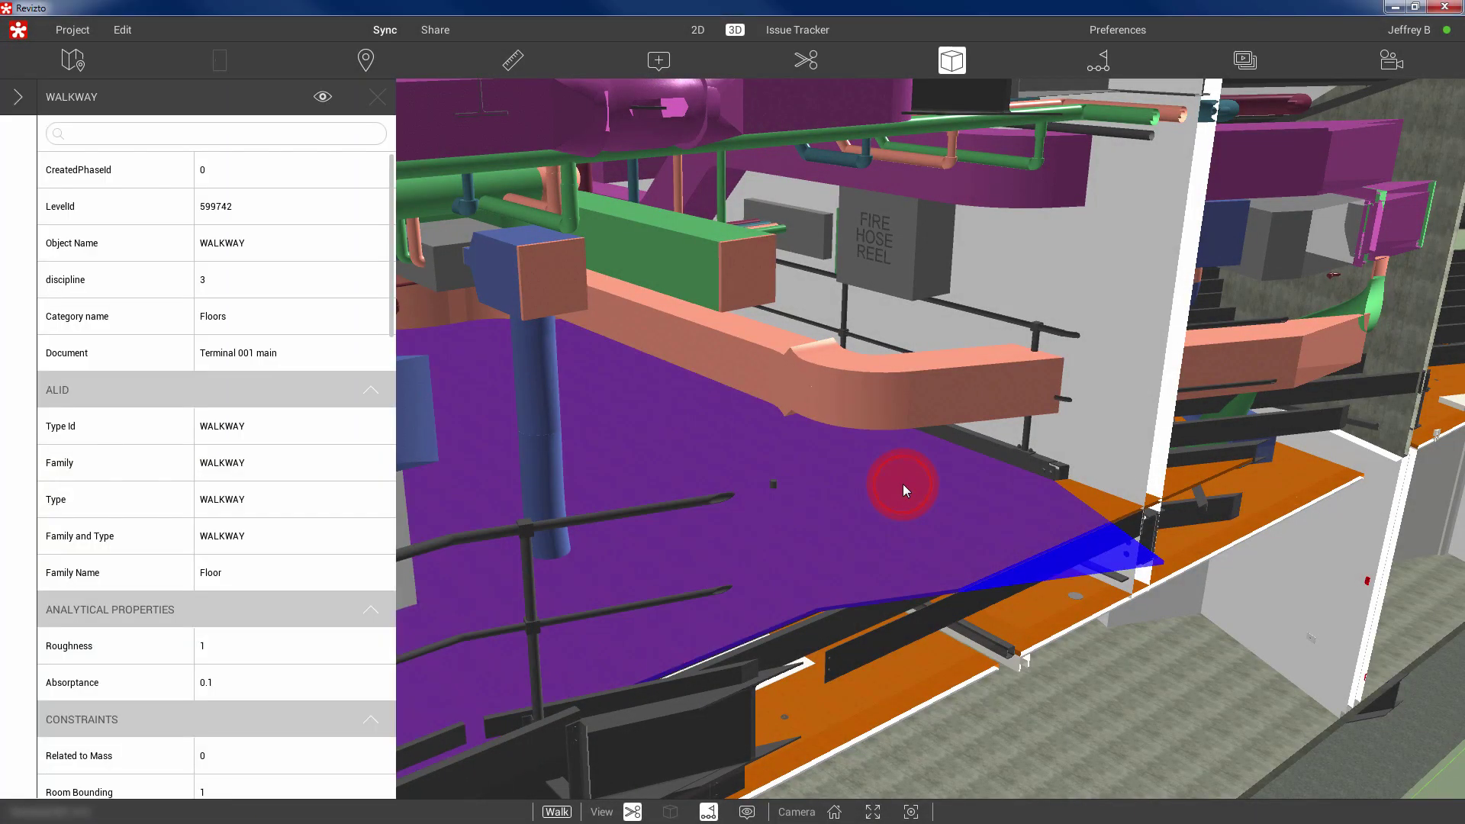
{"action": "left_click", "coordinate": [320, 97]}
{"action": "left_click", "coordinate": [378, 96]}
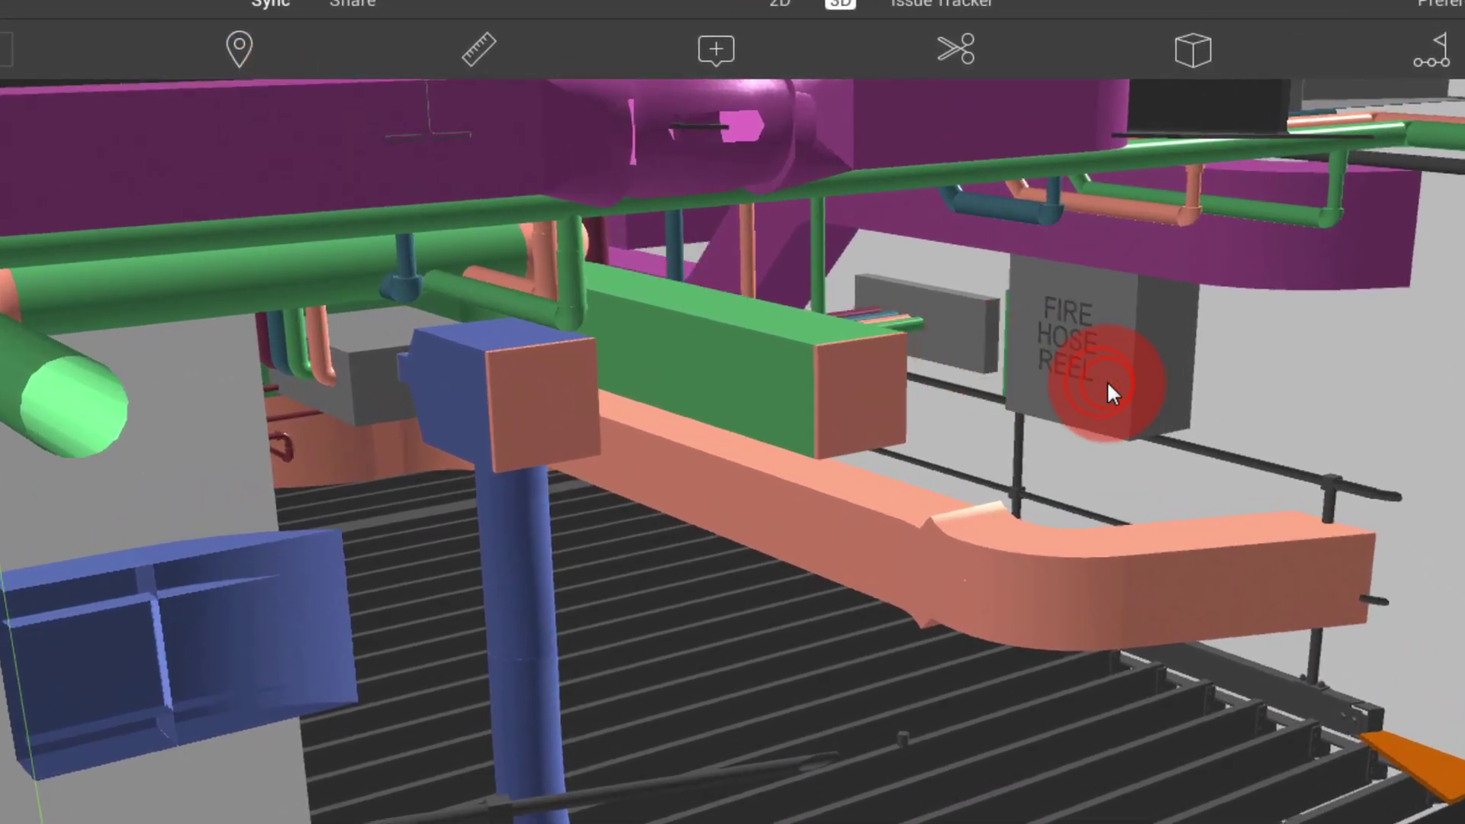
{"action": "left_click", "coordinate": [1106, 380]}
{"action": "left_click", "coordinate": [162, 111]}
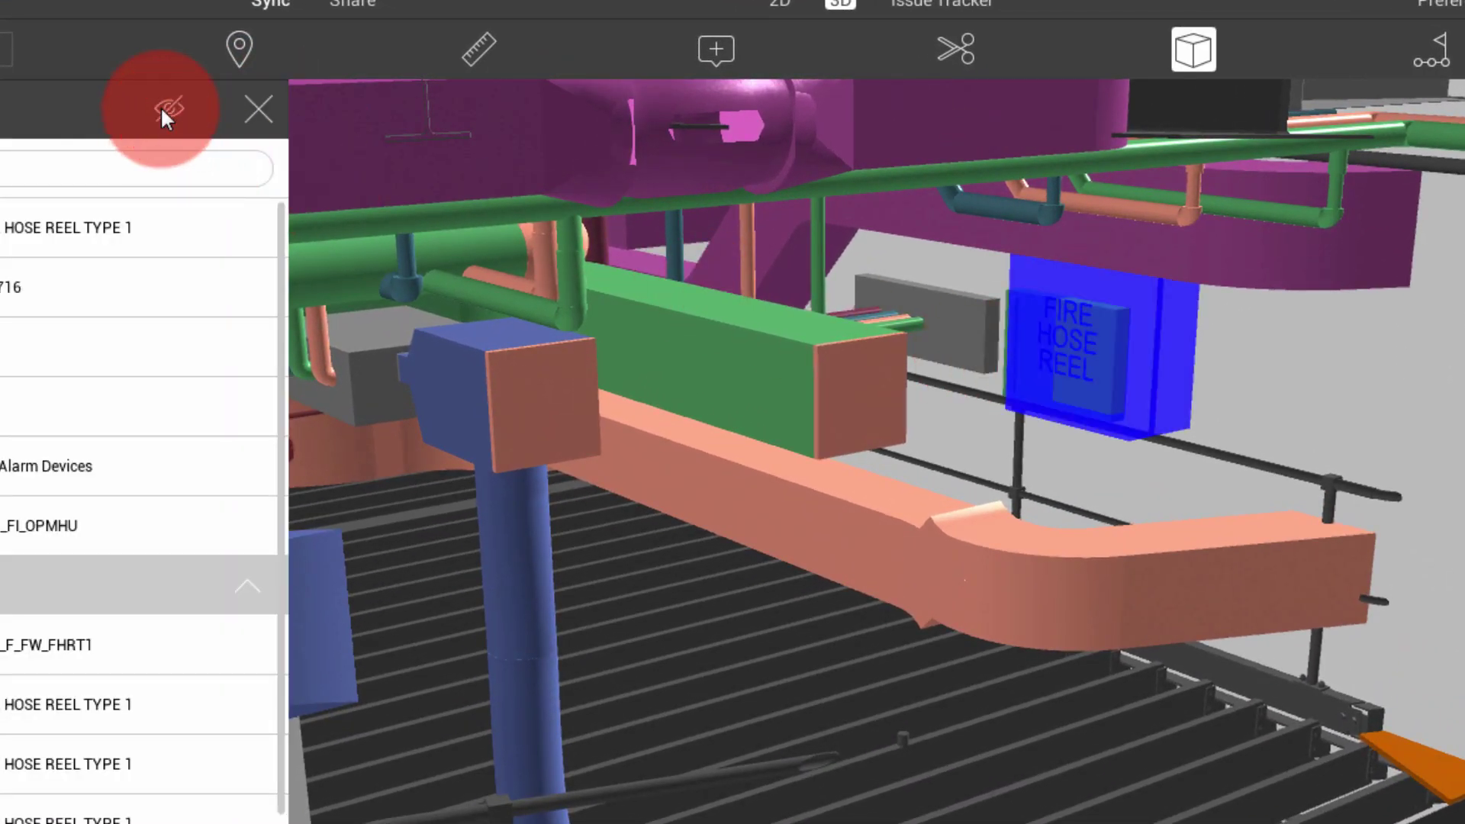
{"action": "left_click", "coordinate": [256, 111]}
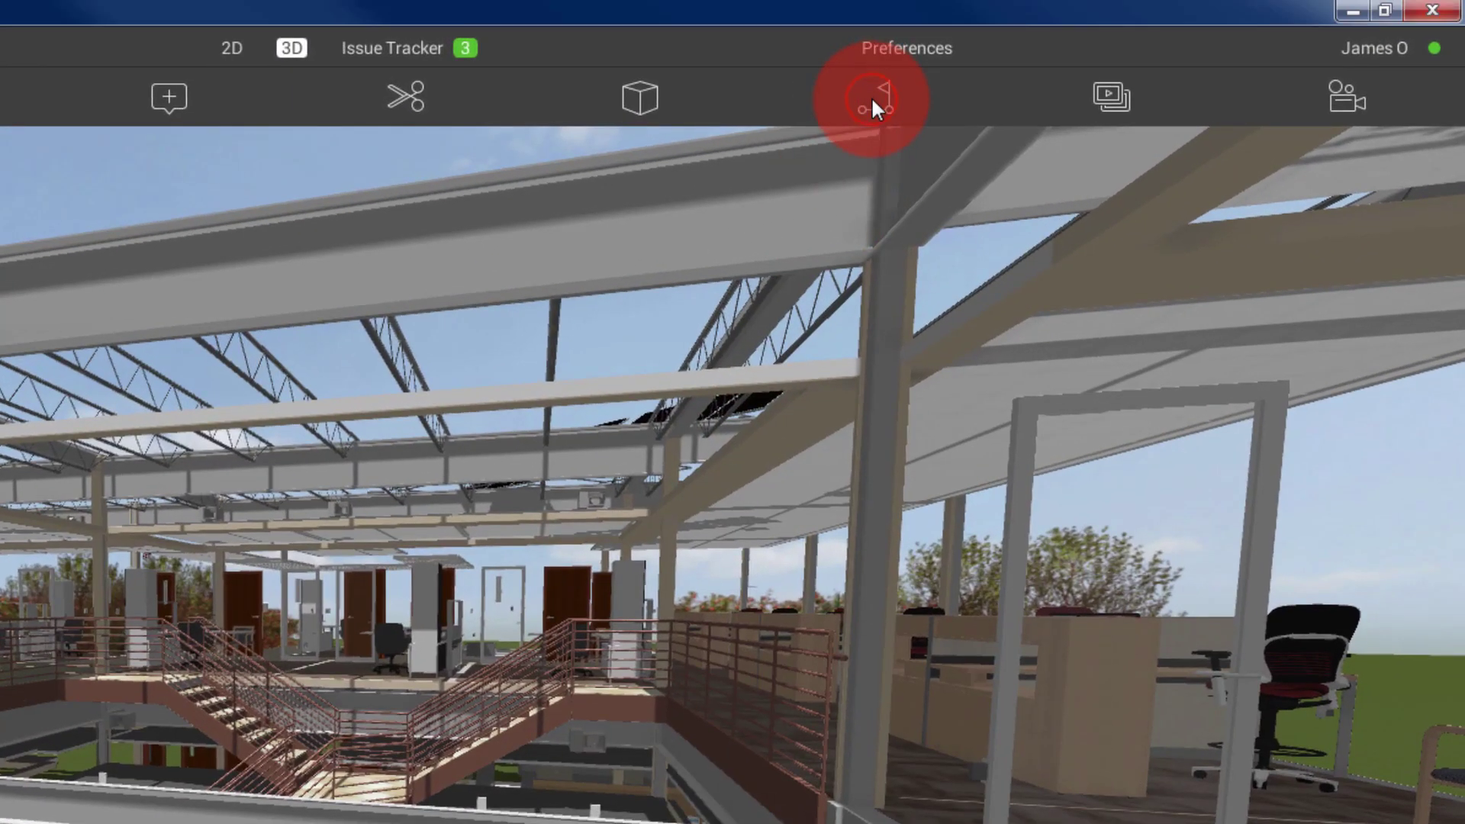
Step through Phase 1, Existing and Phase 2, ending on the Demo + New filter.
{"action": "left_click", "coordinate": [872, 96]}
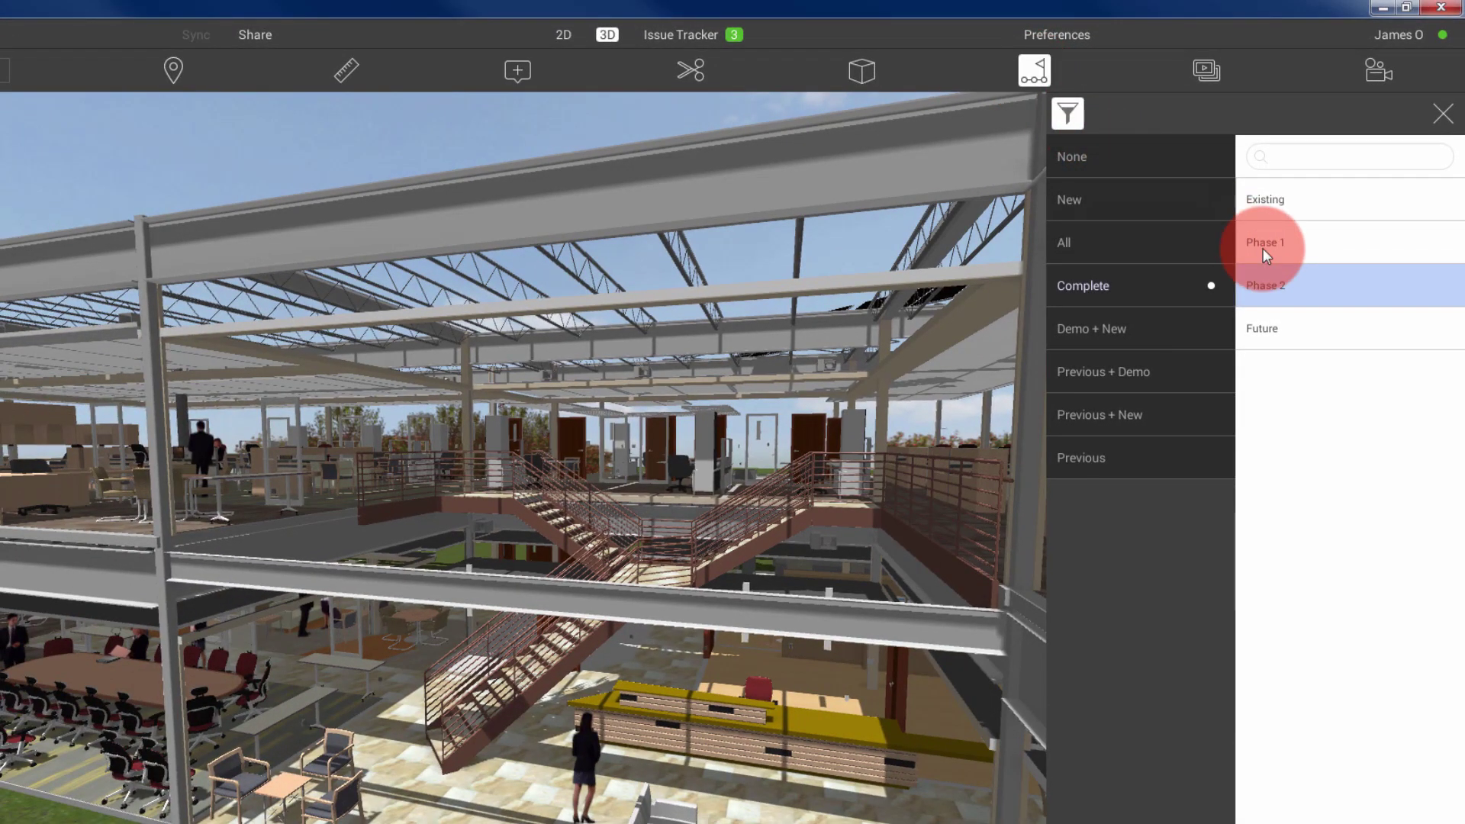
{"action": "left_click", "coordinate": [1262, 249]}
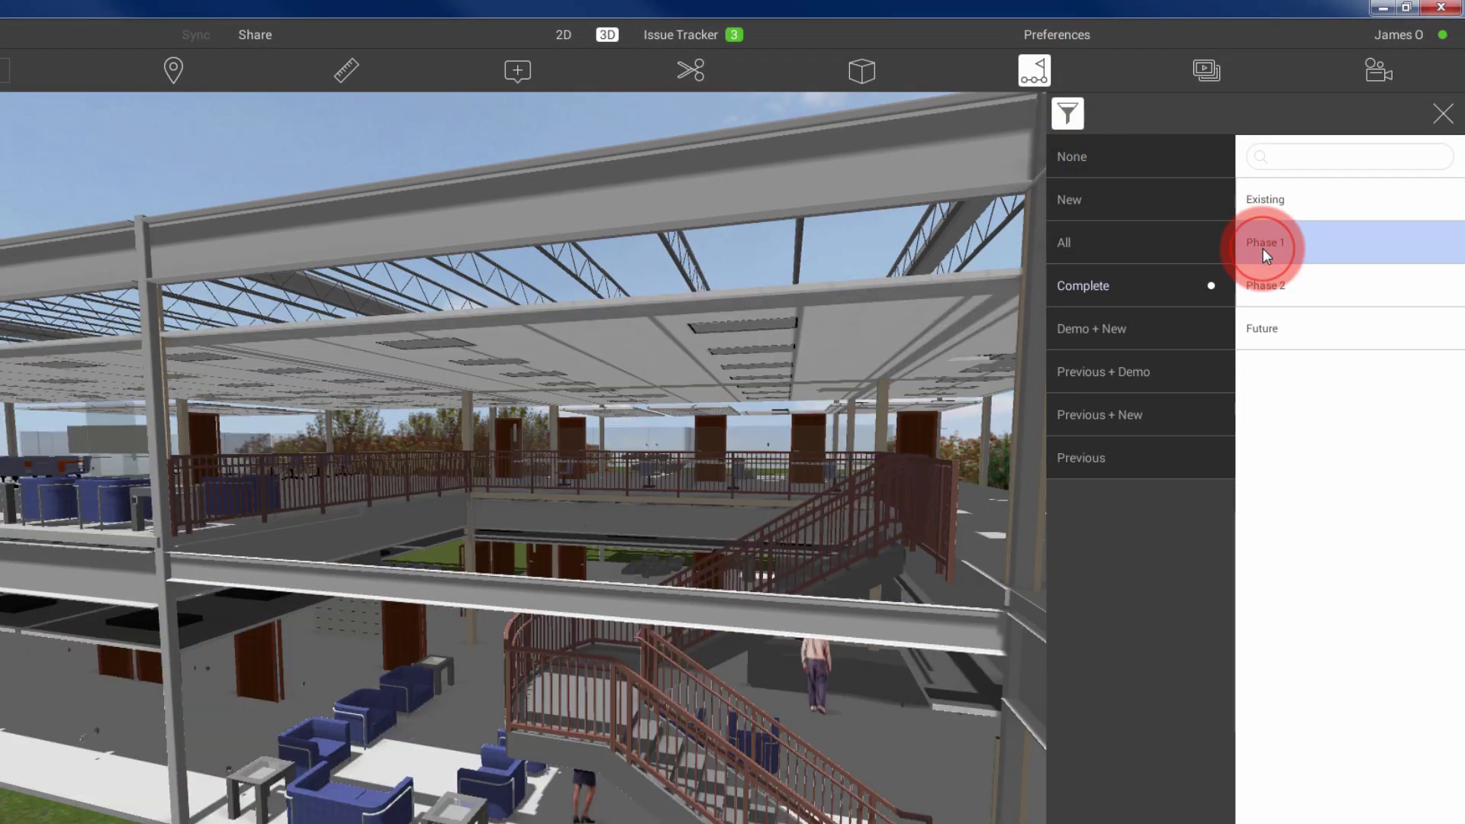
{"action": "left_click", "coordinate": [1258, 203]}
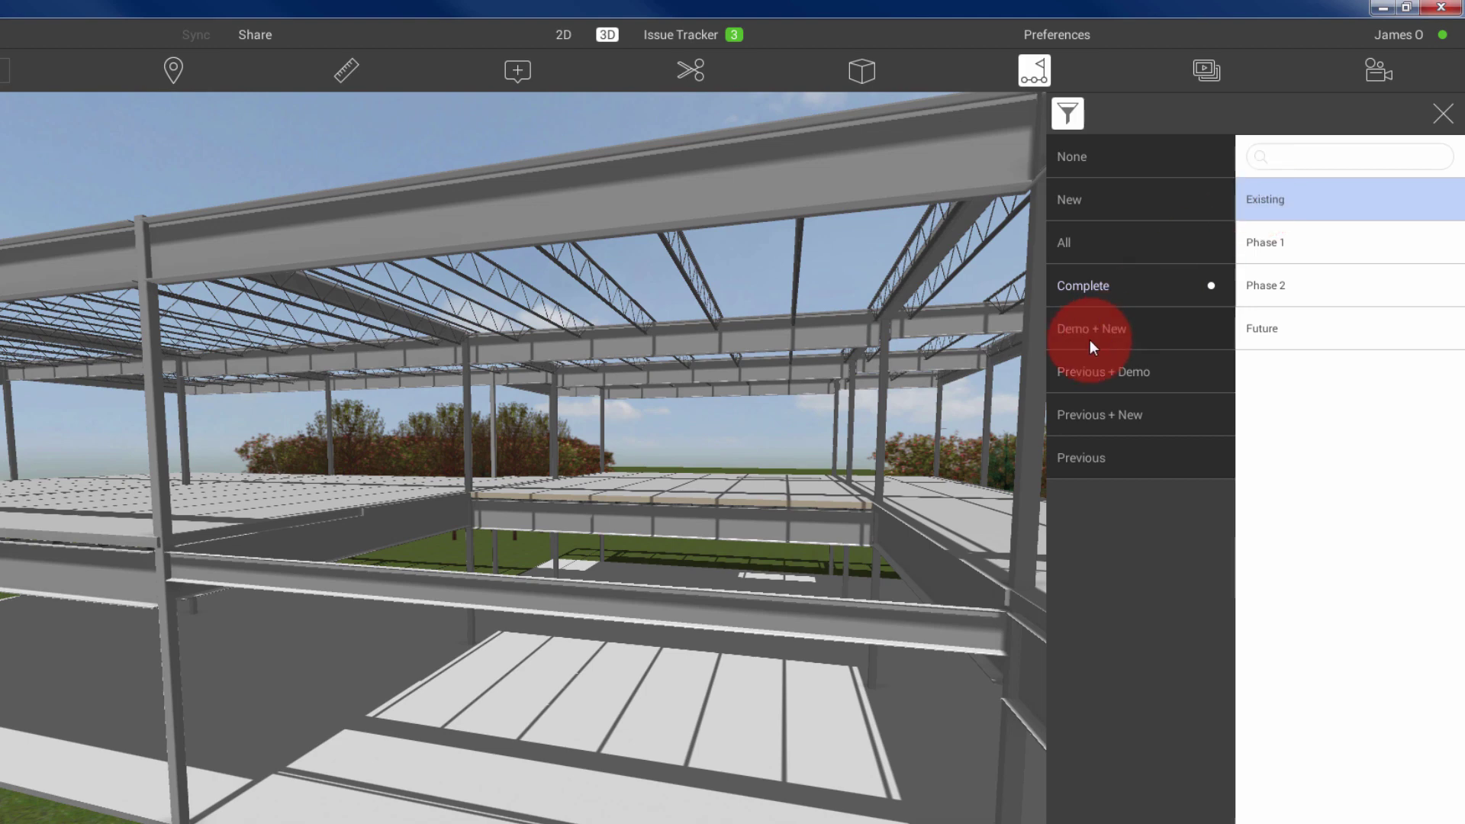
{"action": "left_click", "coordinate": [1258, 242]}
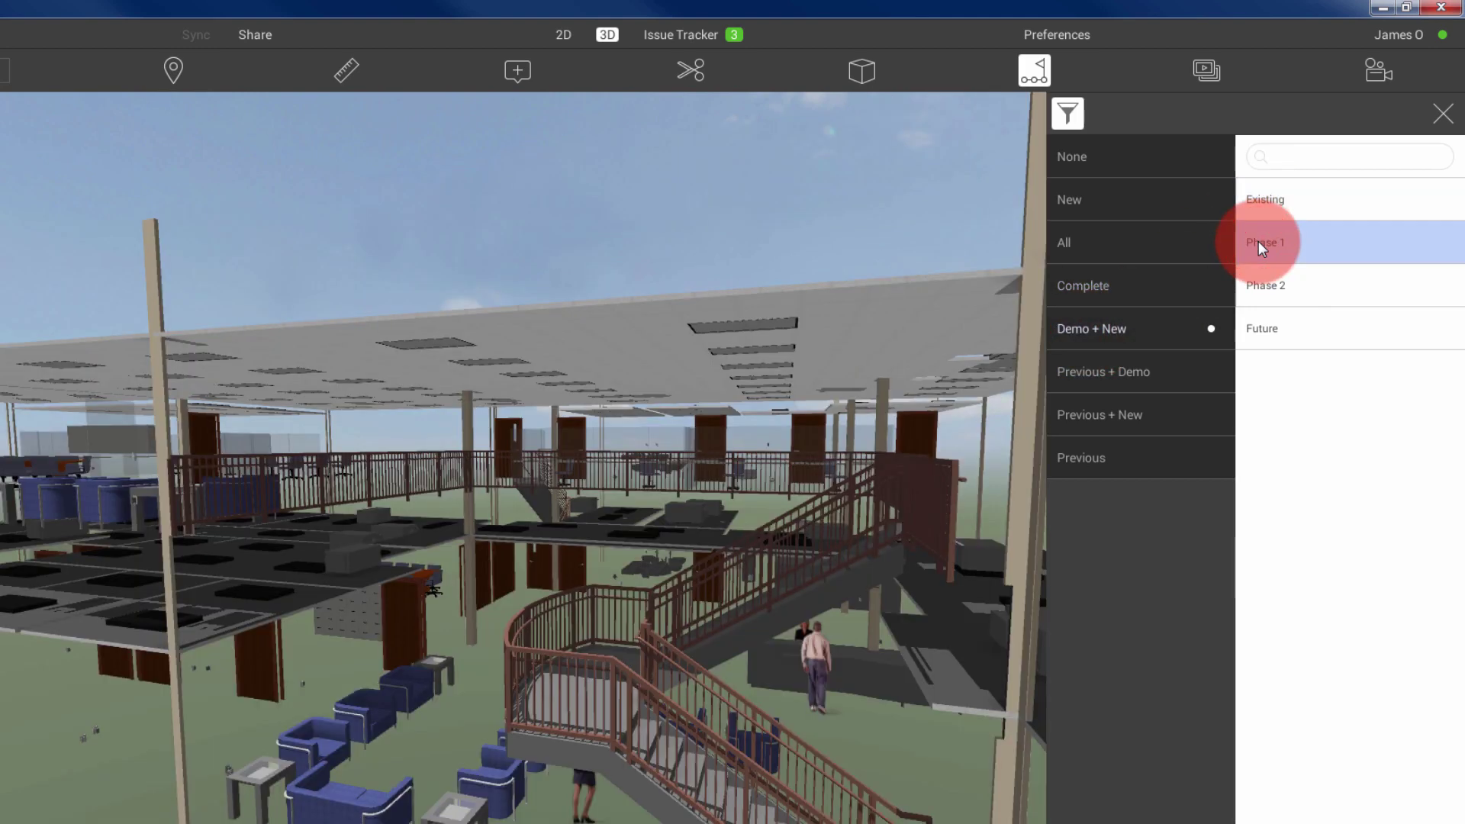
{"action": "left_click", "coordinate": [1101, 287]}
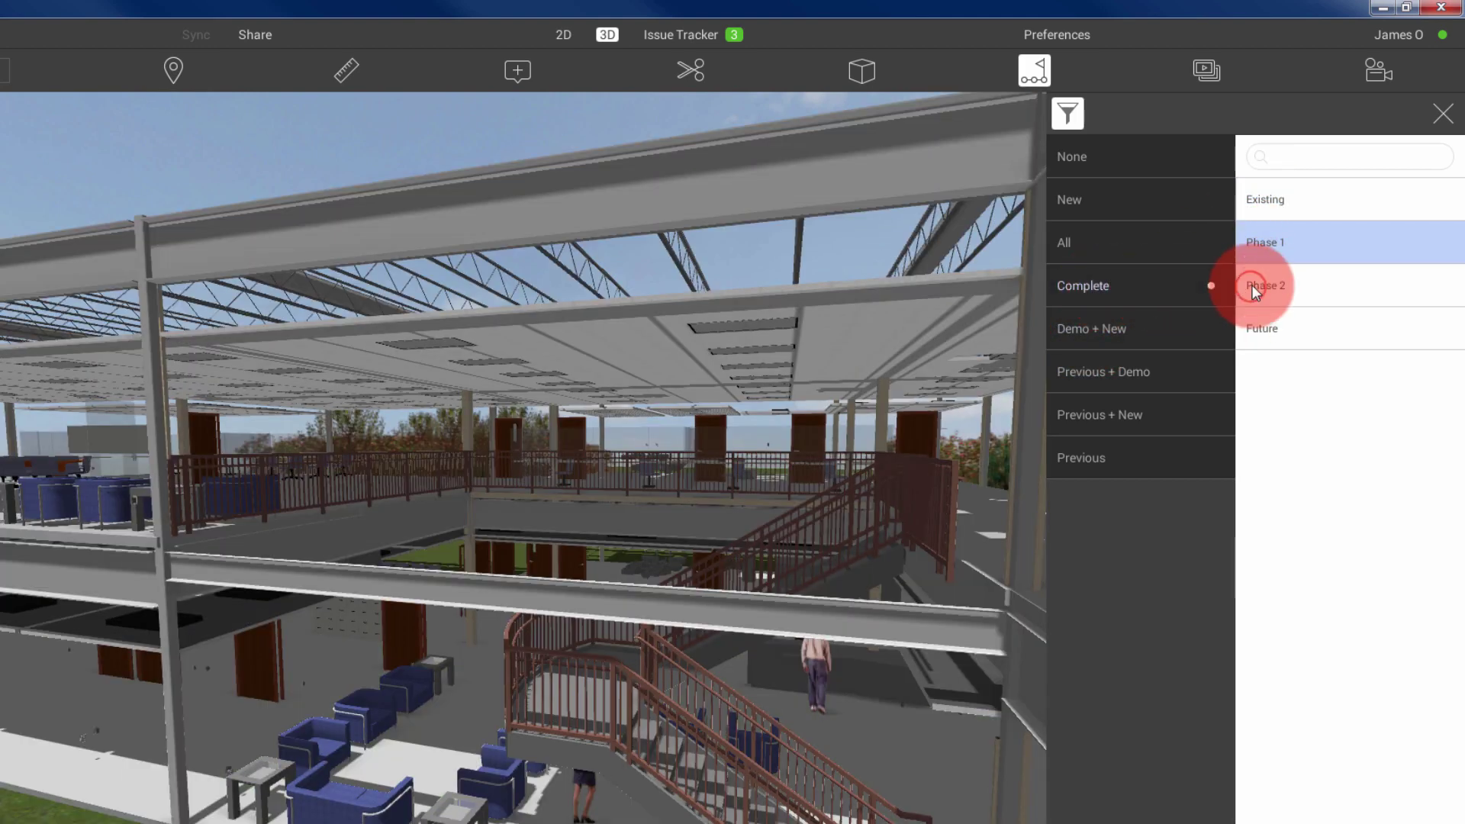
{"action": "left_click", "coordinate": [1252, 289]}
{"action": "left_click", "coordinate": [1150, 331]}
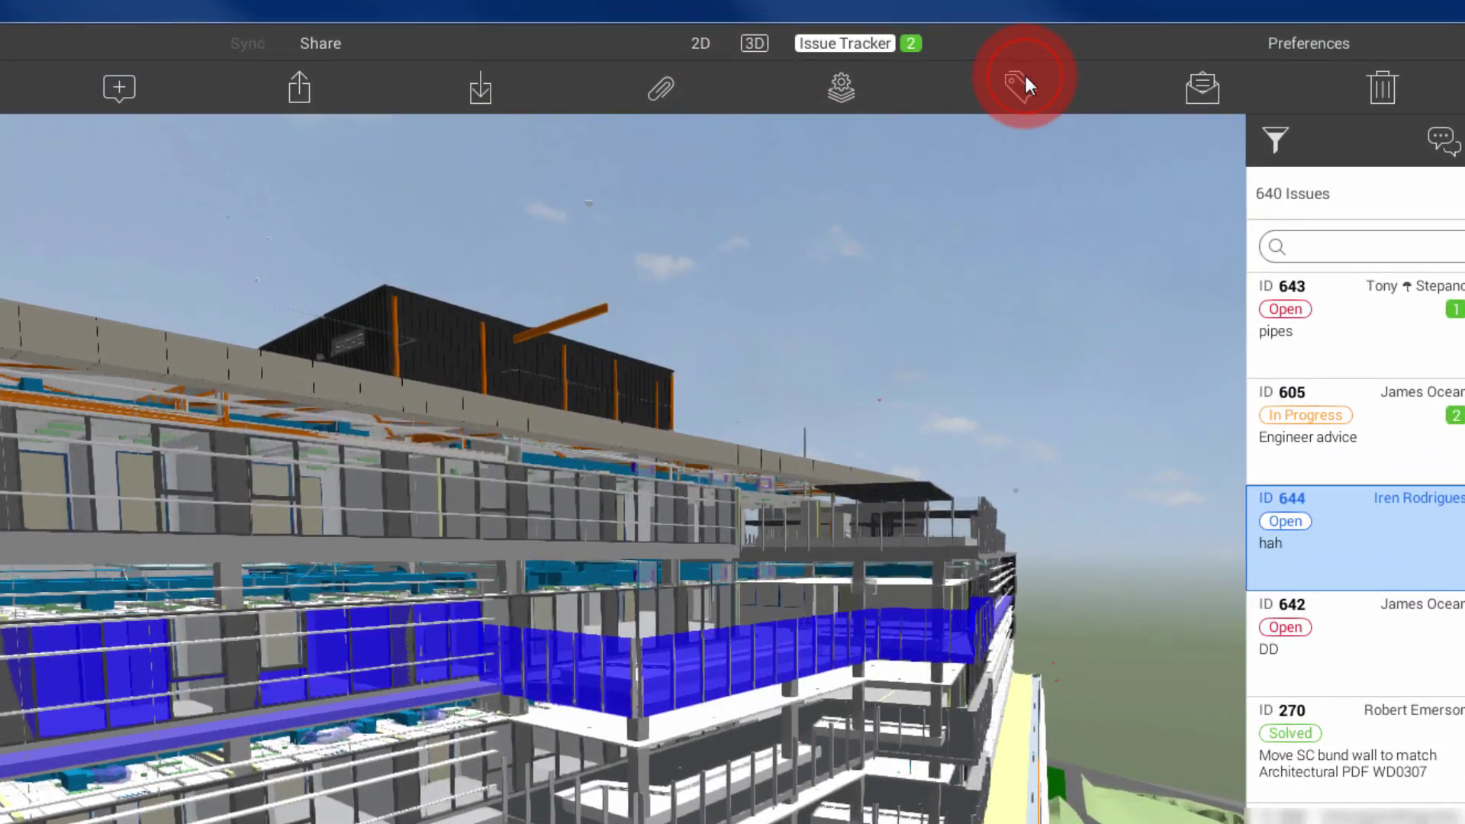
Add a new ASSET tag in Manage Tags.
{"action": "left_click", "coordinate": [1019, 84]}
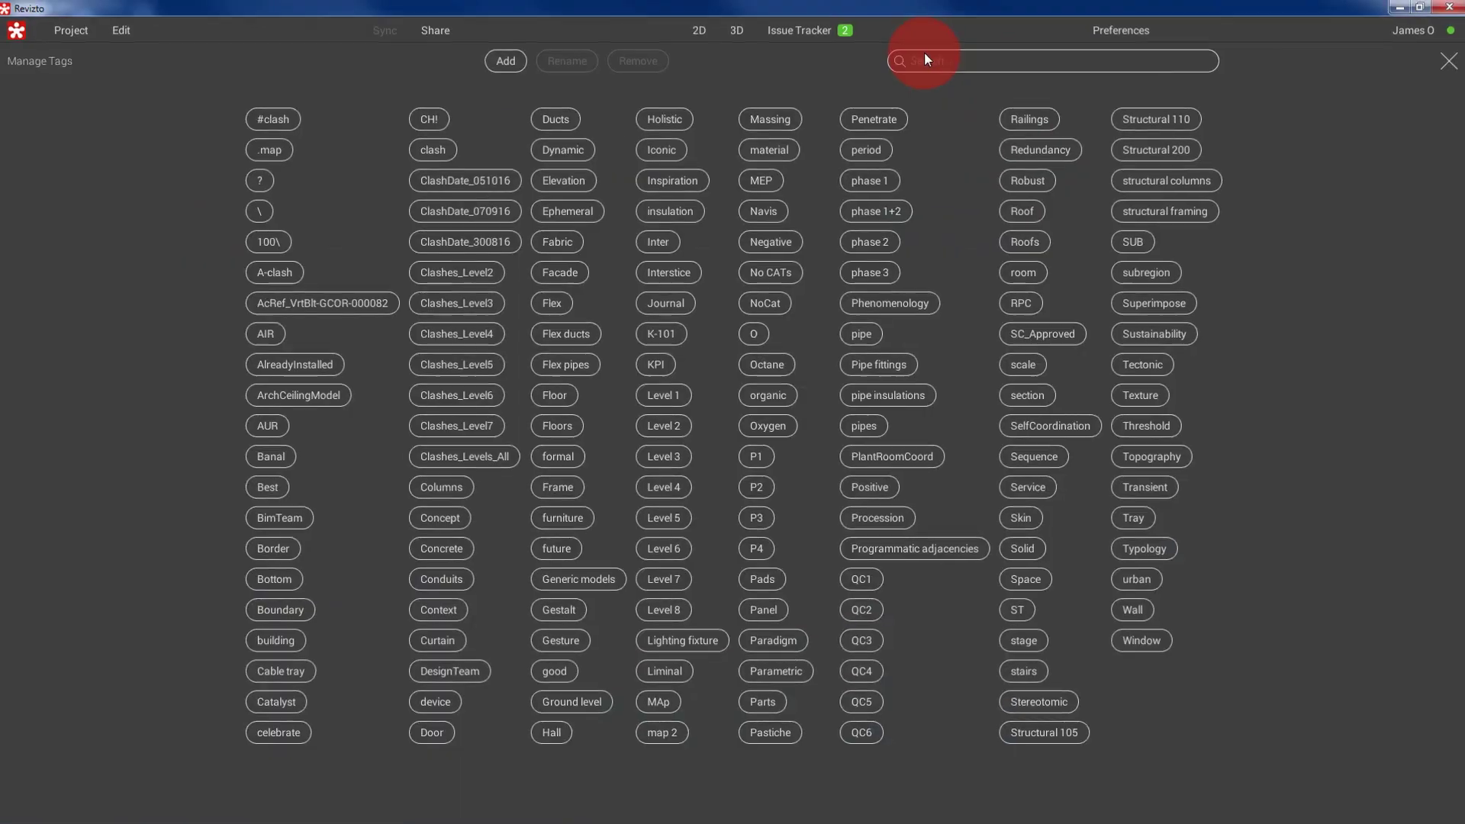
{"action": "left_click", "coordinate": [543, 99]}
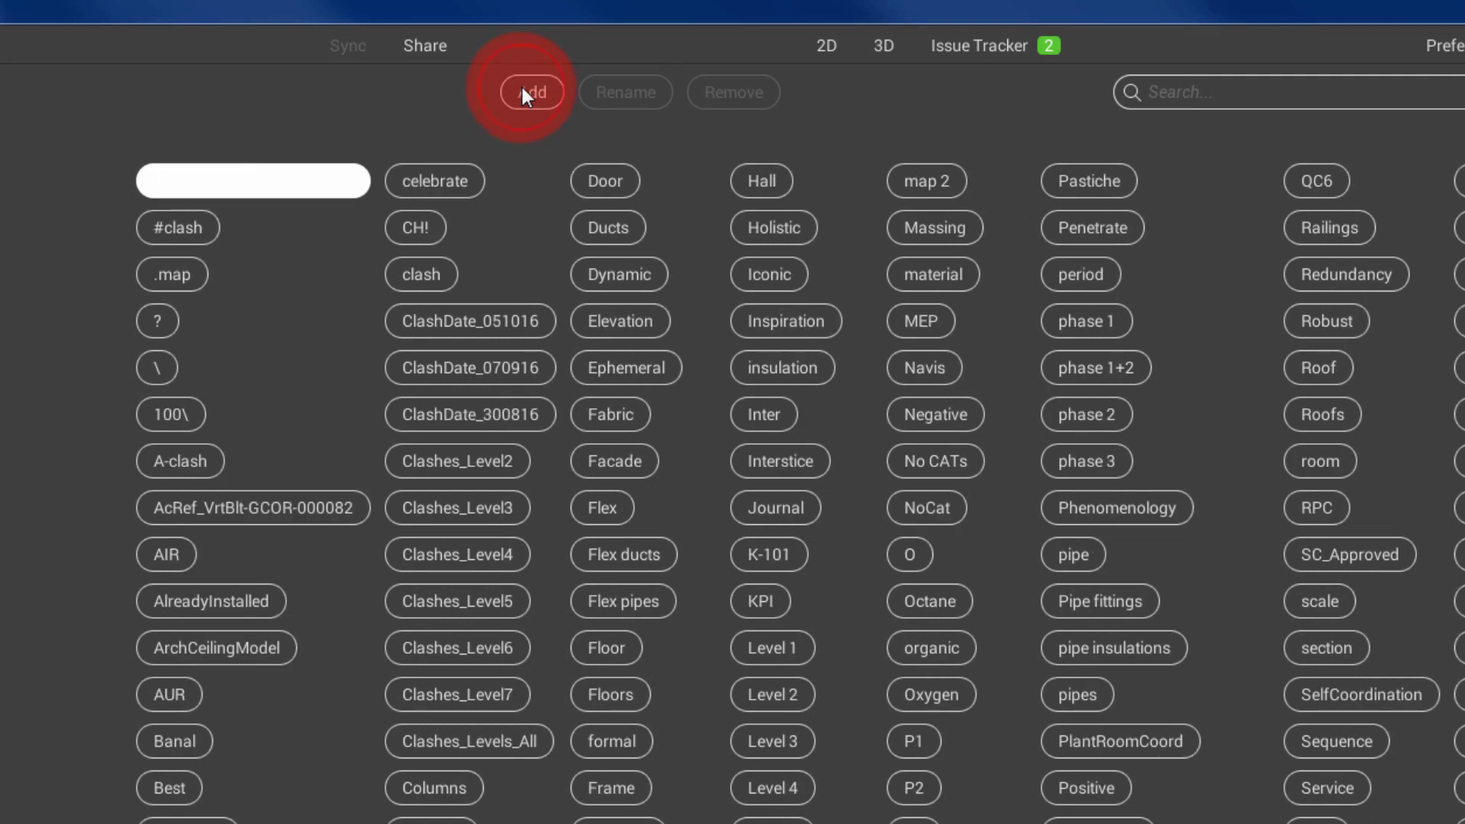
{"action": "left_click", "coordinate": [241, 186]}
{"action": "type", "text": "ASSET"}
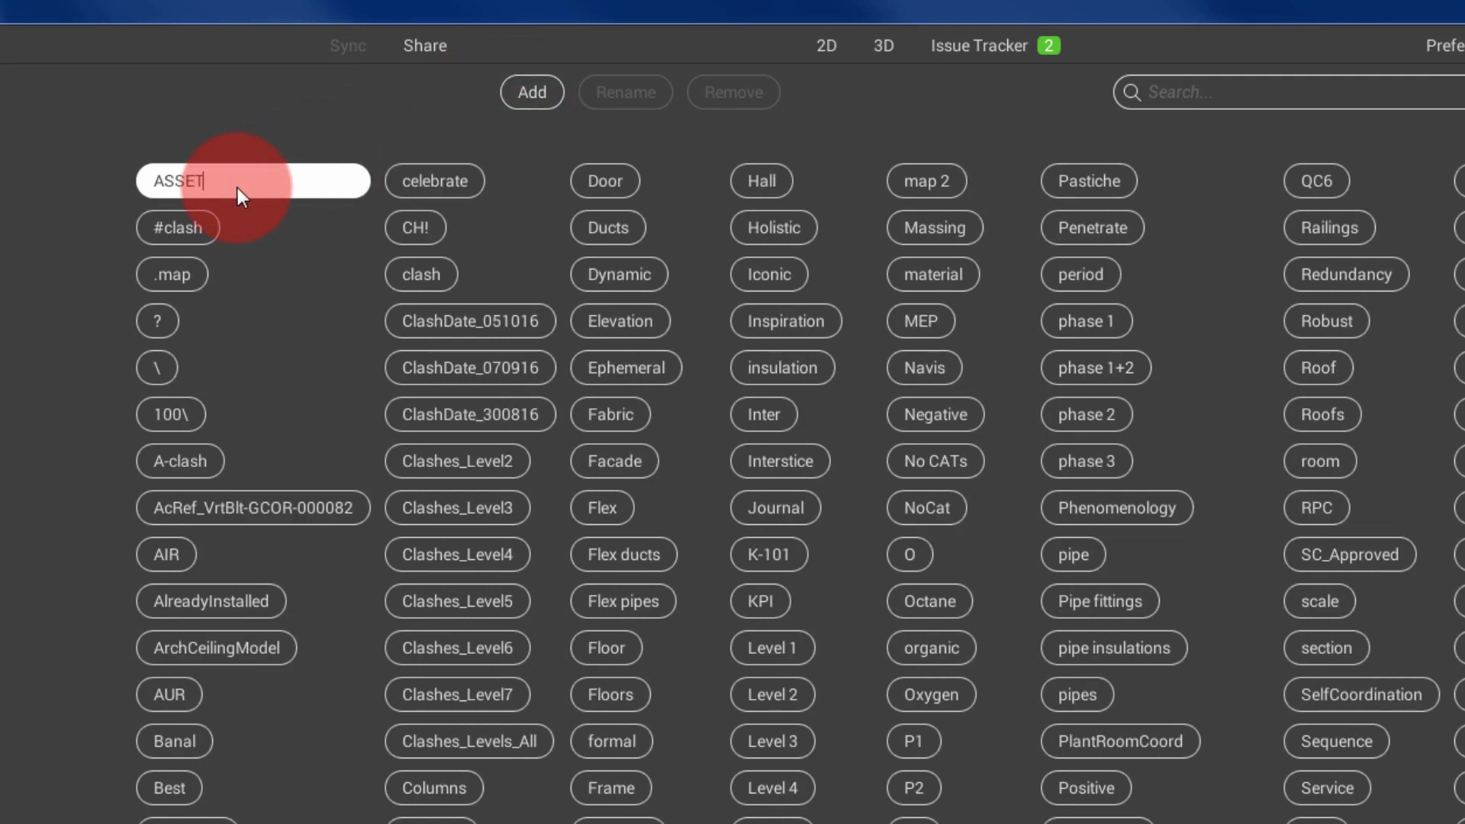
{"action": "key", "text": "Return"}
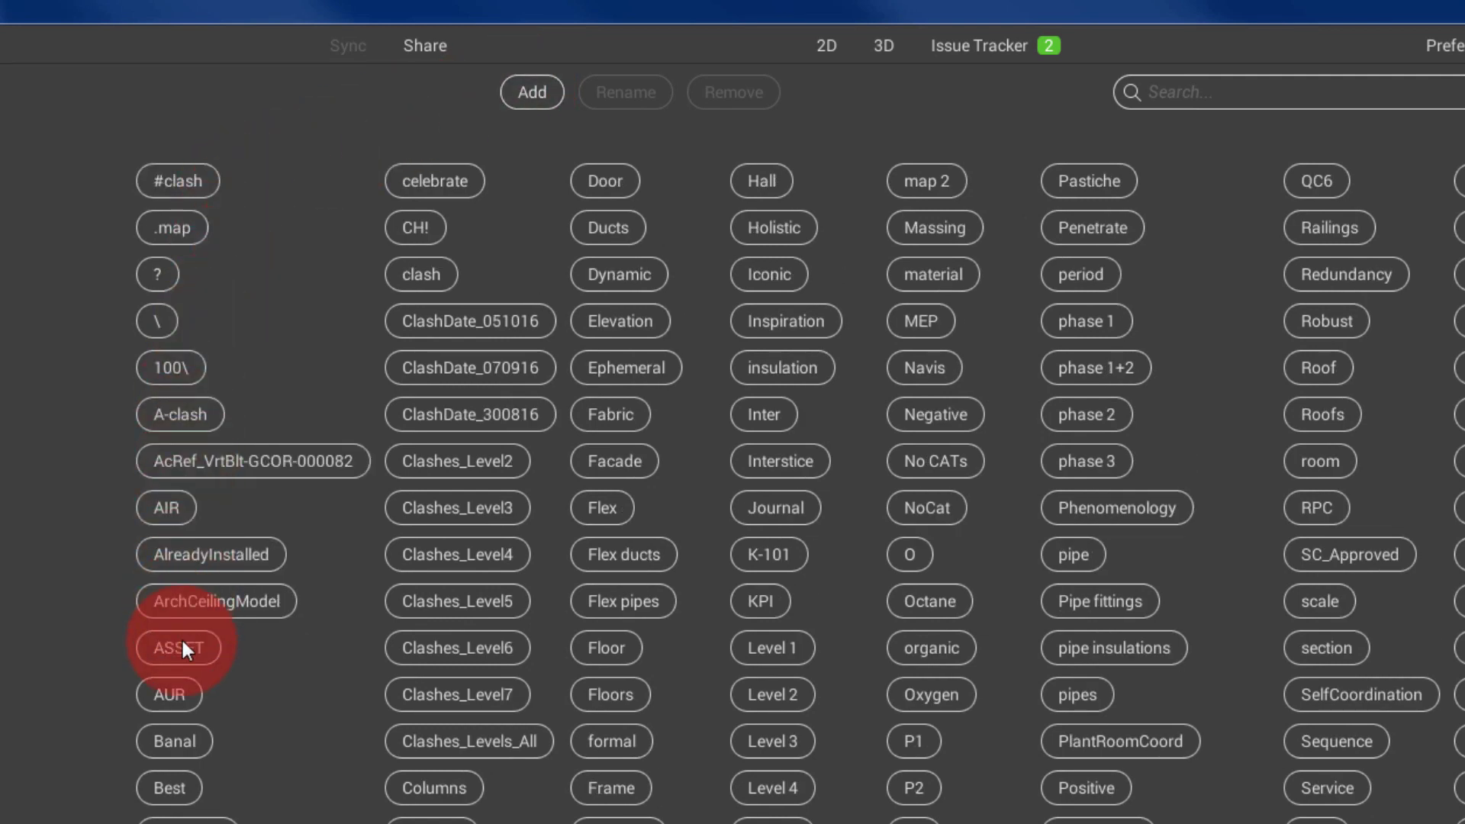
Delete the ASSET, 100\, \ and ? tags.
{"action": "left_click", "coordinate": [181, 647]}
{"action": "left_click", "coordinate": [147, 368]}
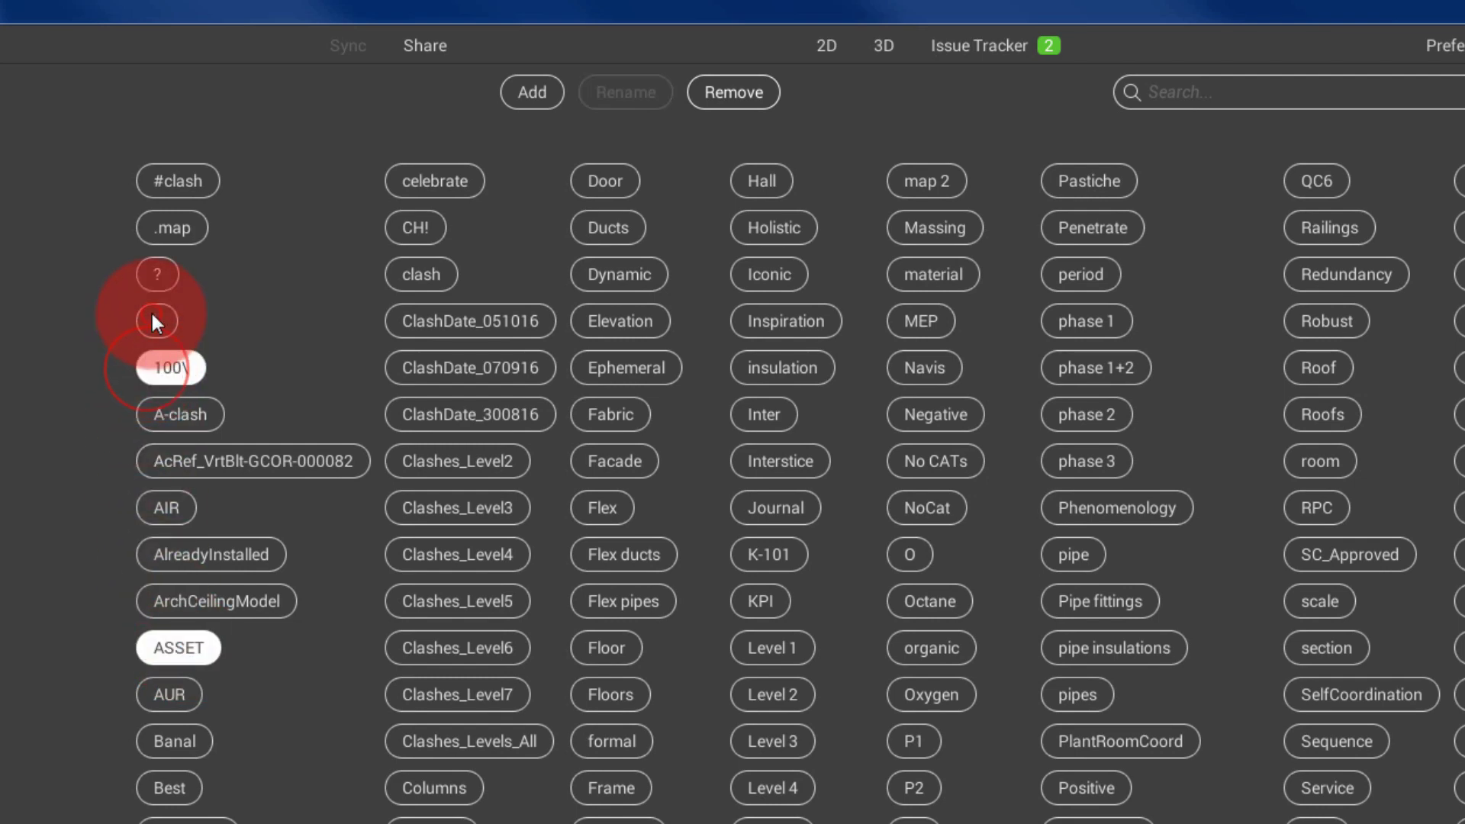
{"action": "left_click", "coordinate": [151, 319]}
{"action": "left_click", "coordinate": [155, 273]}
{"action": "left_click", "coordinate": [724, 95]}
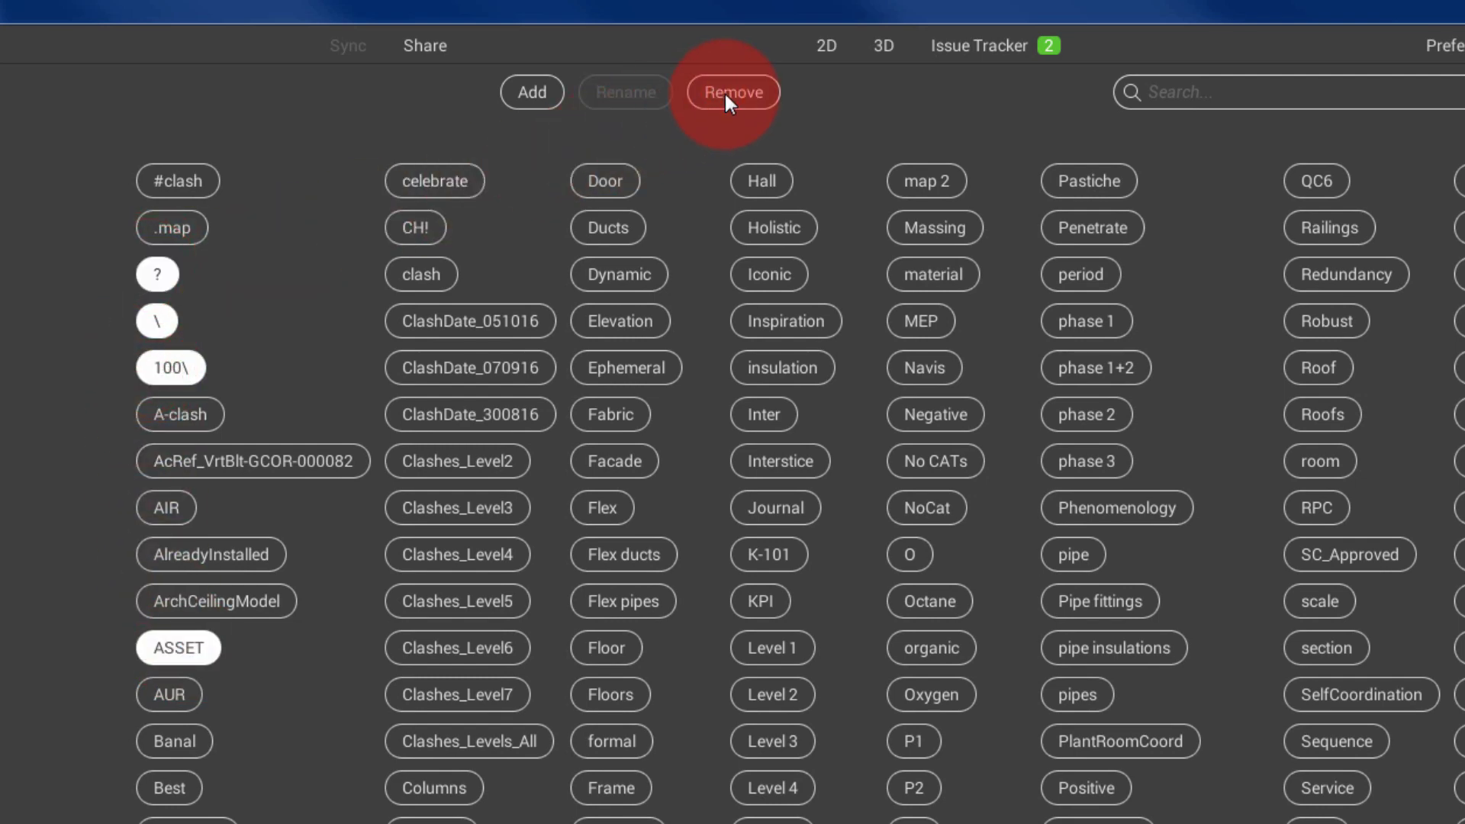
Rename the ArchCeilingModel tag to Arch Model.
{"action": "left_click", "coordinate": [457, 438]}
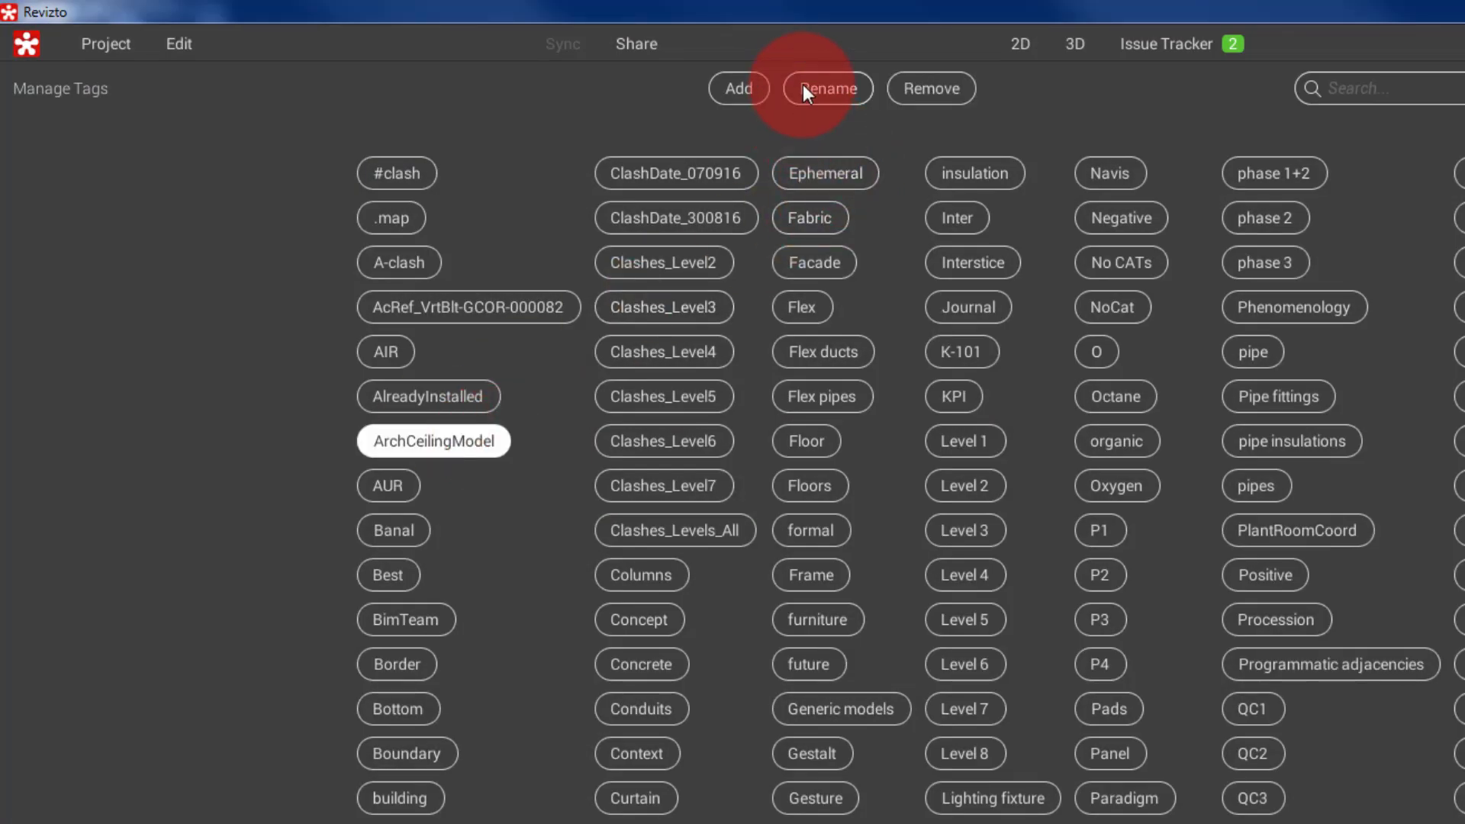
{"action": "left_click_drag", "start_coordinate": [427, 438], "coordinate": [407, 437]}
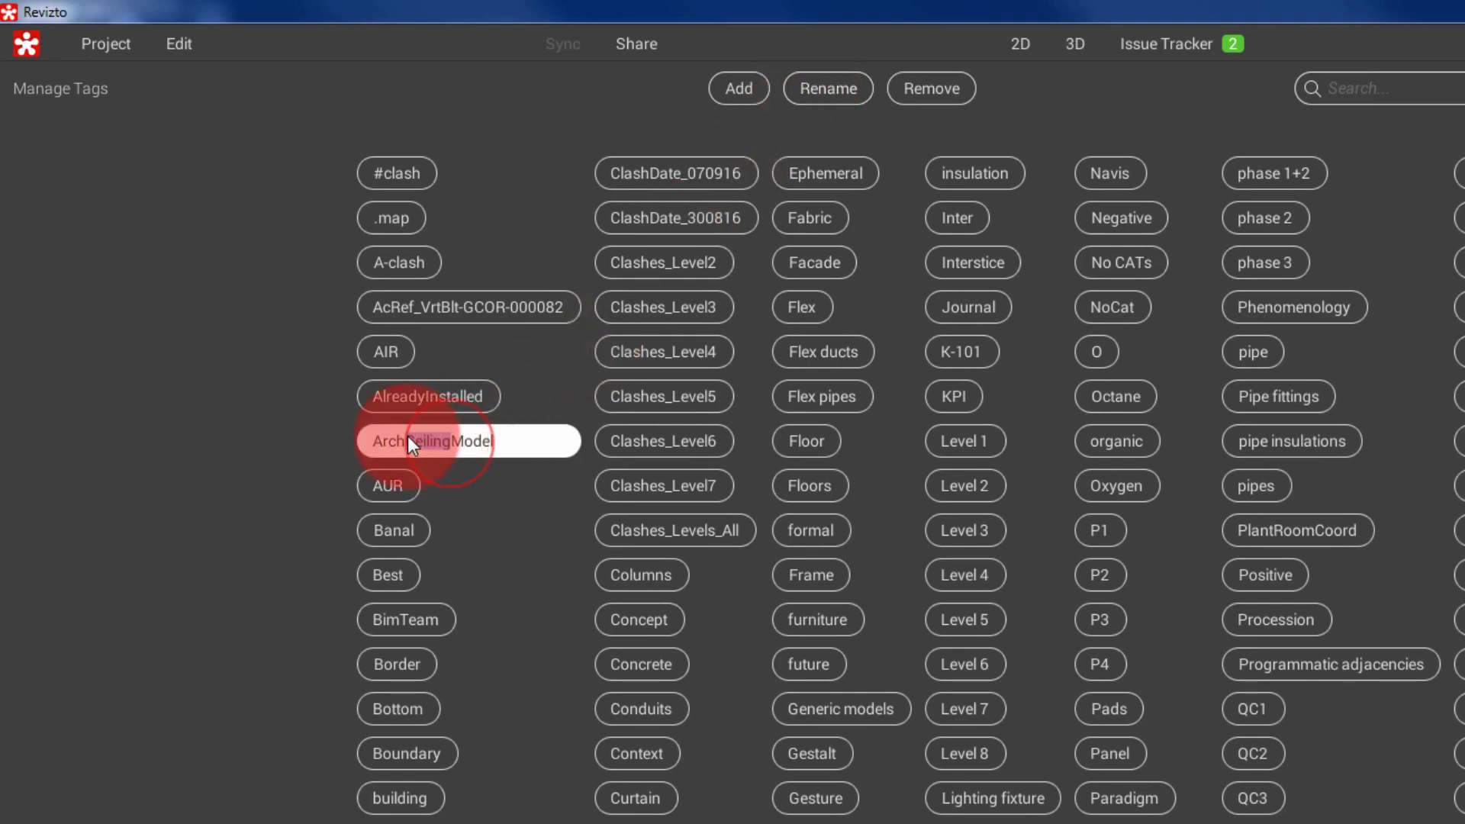
{"action": "key", "text": "Return"}
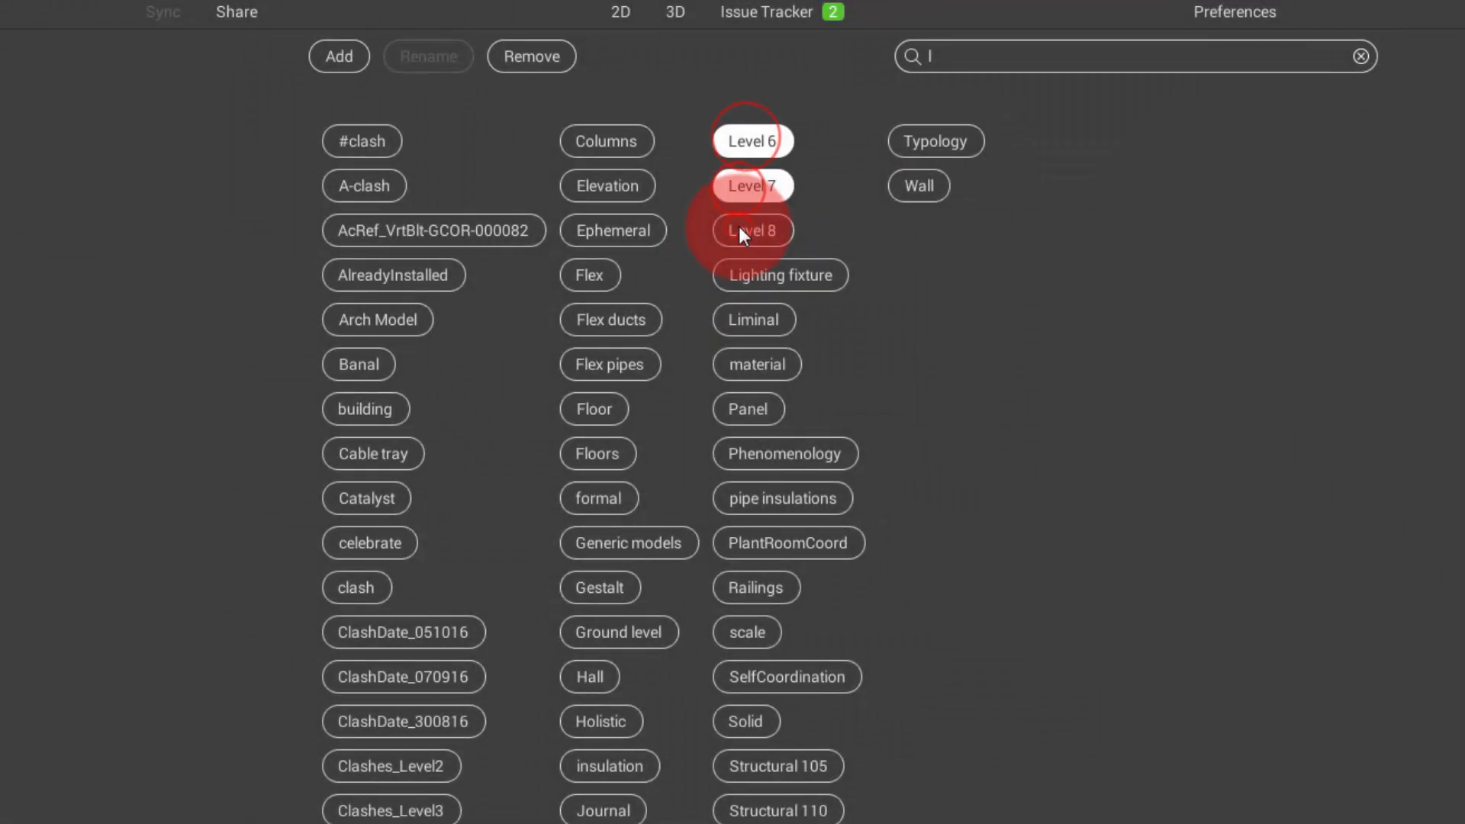
{"action": "left_click", "coordinate": [739, 229]}
Search the tags for 'pi', select the pipe tag, then clear the search.
{"action": "double_click", "coordinate": [969, 56]}
{"action": "type", "text": "pi"}
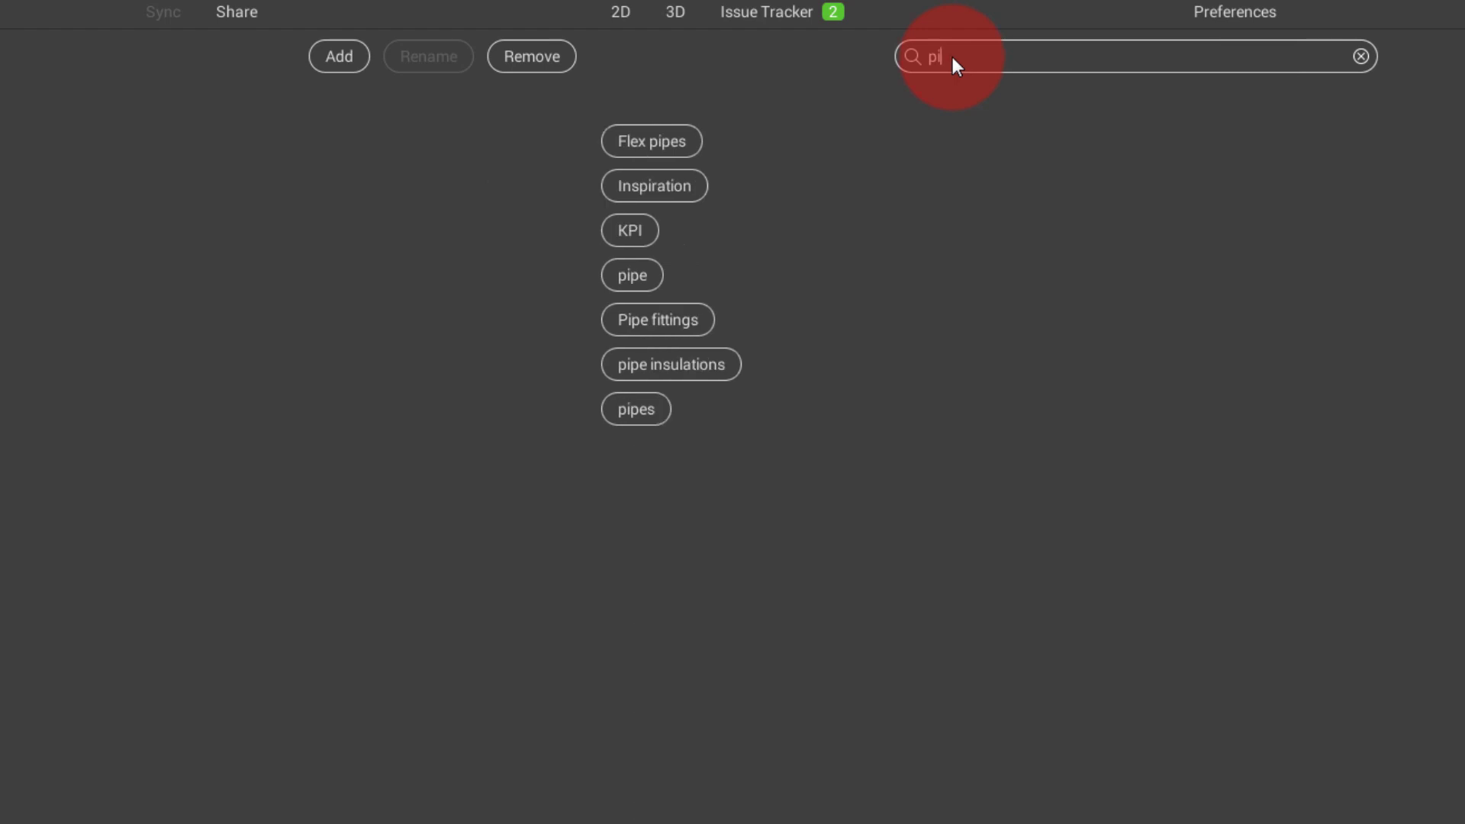
{"action": "left_click", "coordinate": [618, 273]}
{"action": "left_click", "coordinate": [1361, 57]}
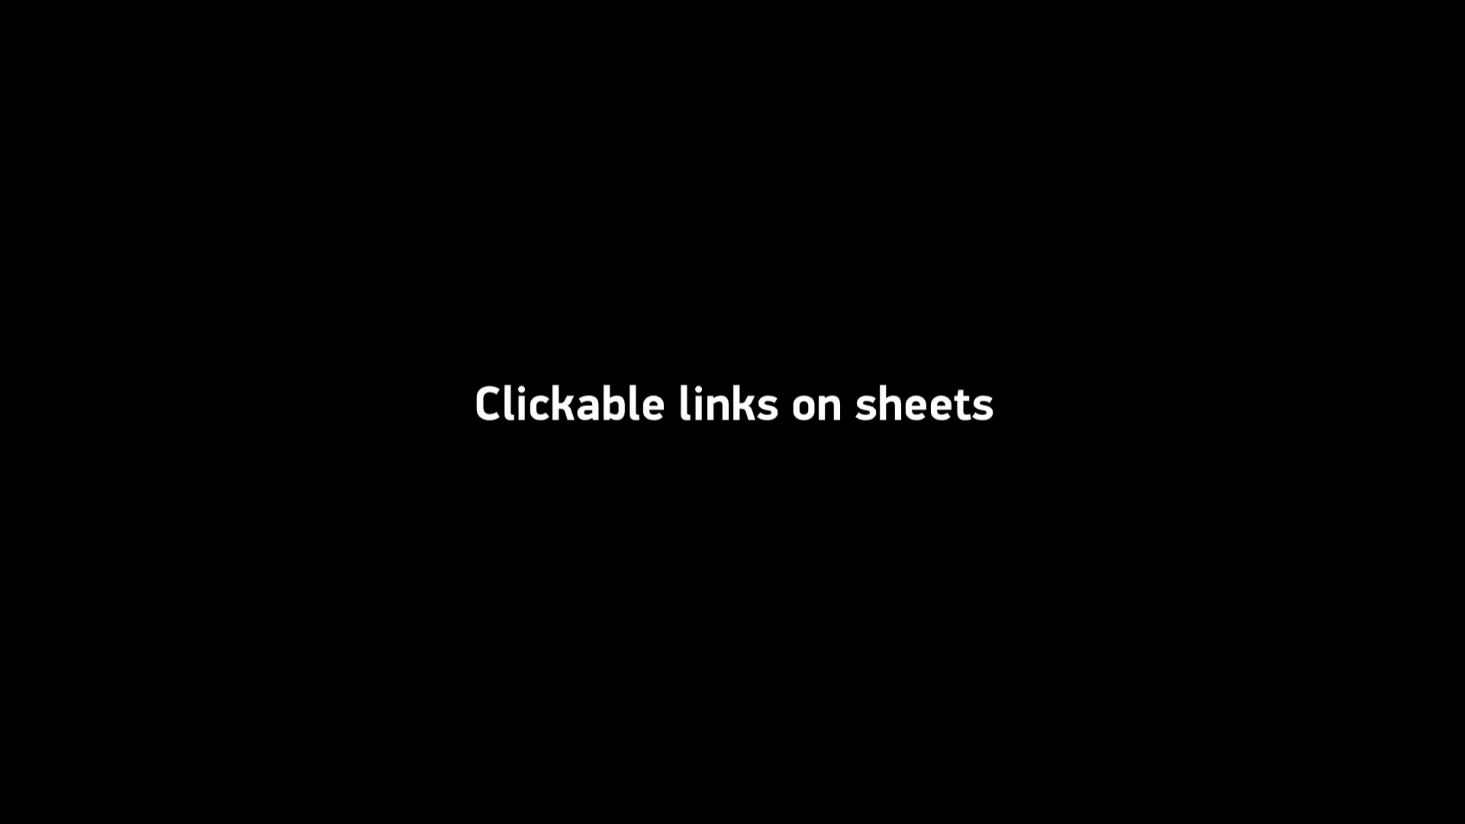
Follow the M_MH_WD0111 link from sheet M_MH_WD0108 to the roofspace plant sheet.
{"action": "scroll", "coordinate": [220, 482], "scroll_direction": "up", "scroll_amount": 3}
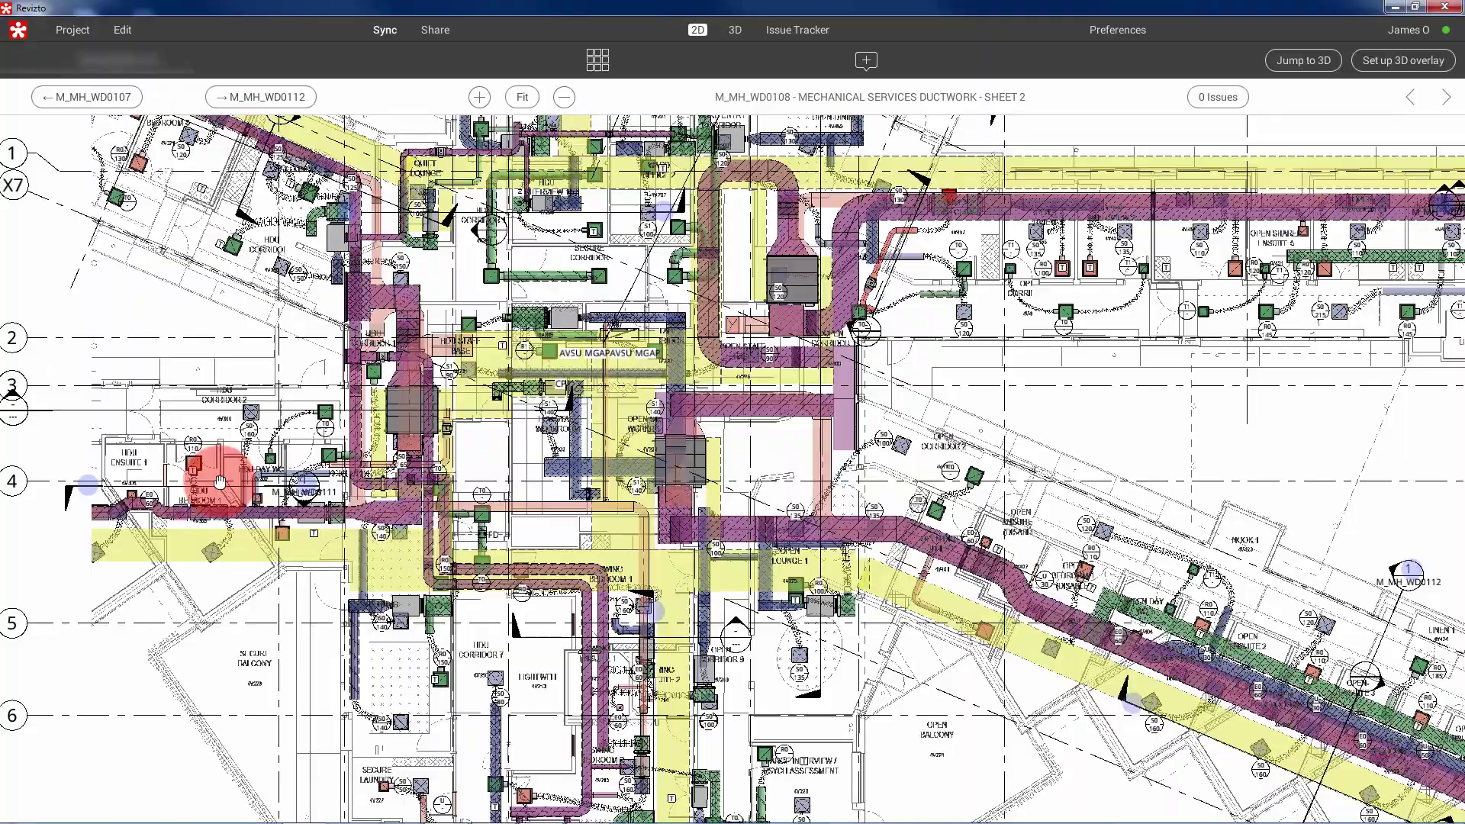
{"action": "scroll", "coordinate": [221, 482], "scroll_direction": "up", "scroll_amount": 3}
{"action": "scroll", "coordinate": [220, 482], "scroll_direction": "up", "scroll_amount": 2}
{"action": "scroll", "coordinate": [220, 482], "scroll_direction": "up", "scroll_amount": 2}
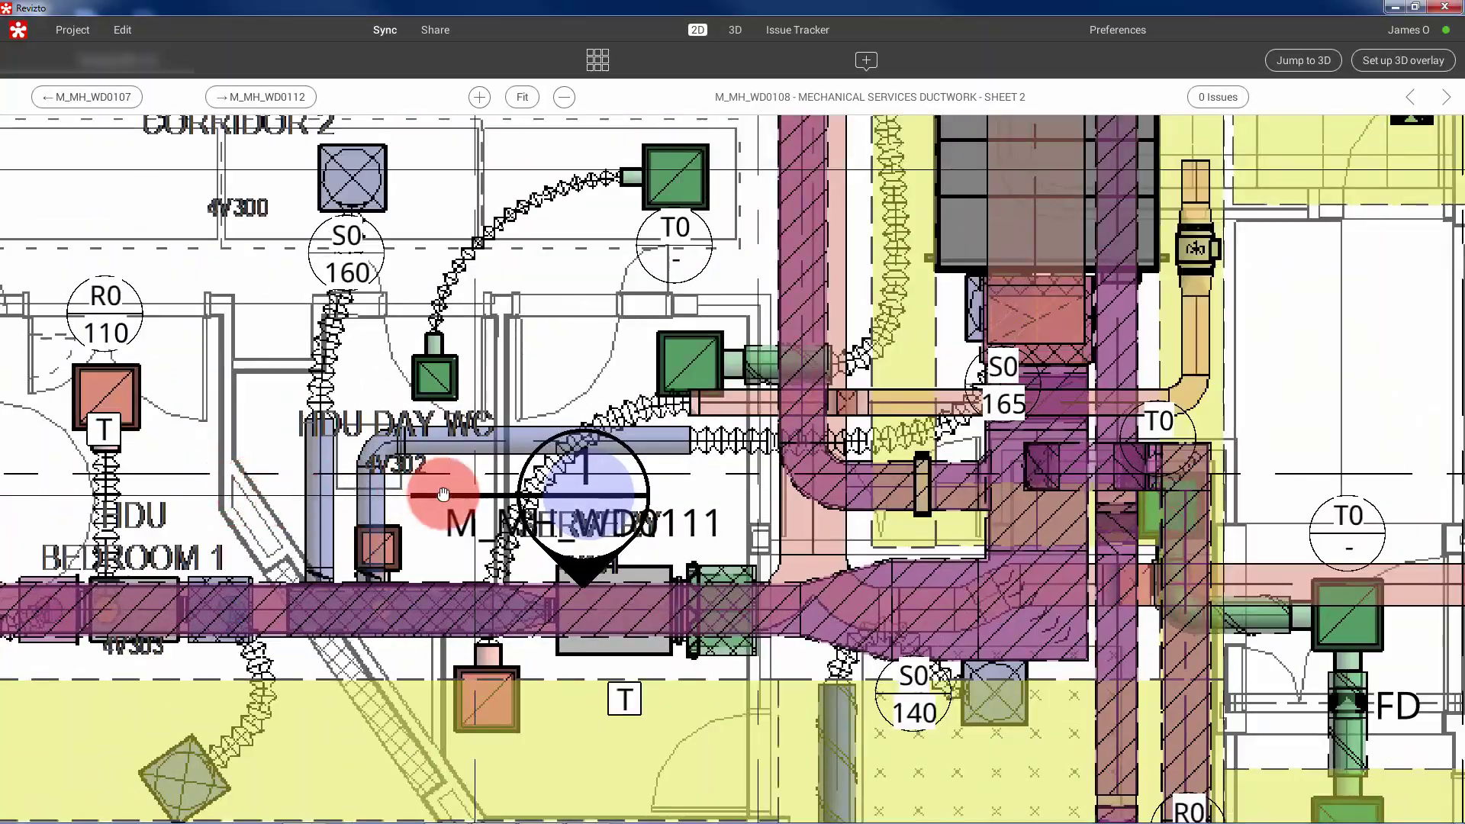
{"action": "left_click", "coordinate": [591, 504]}
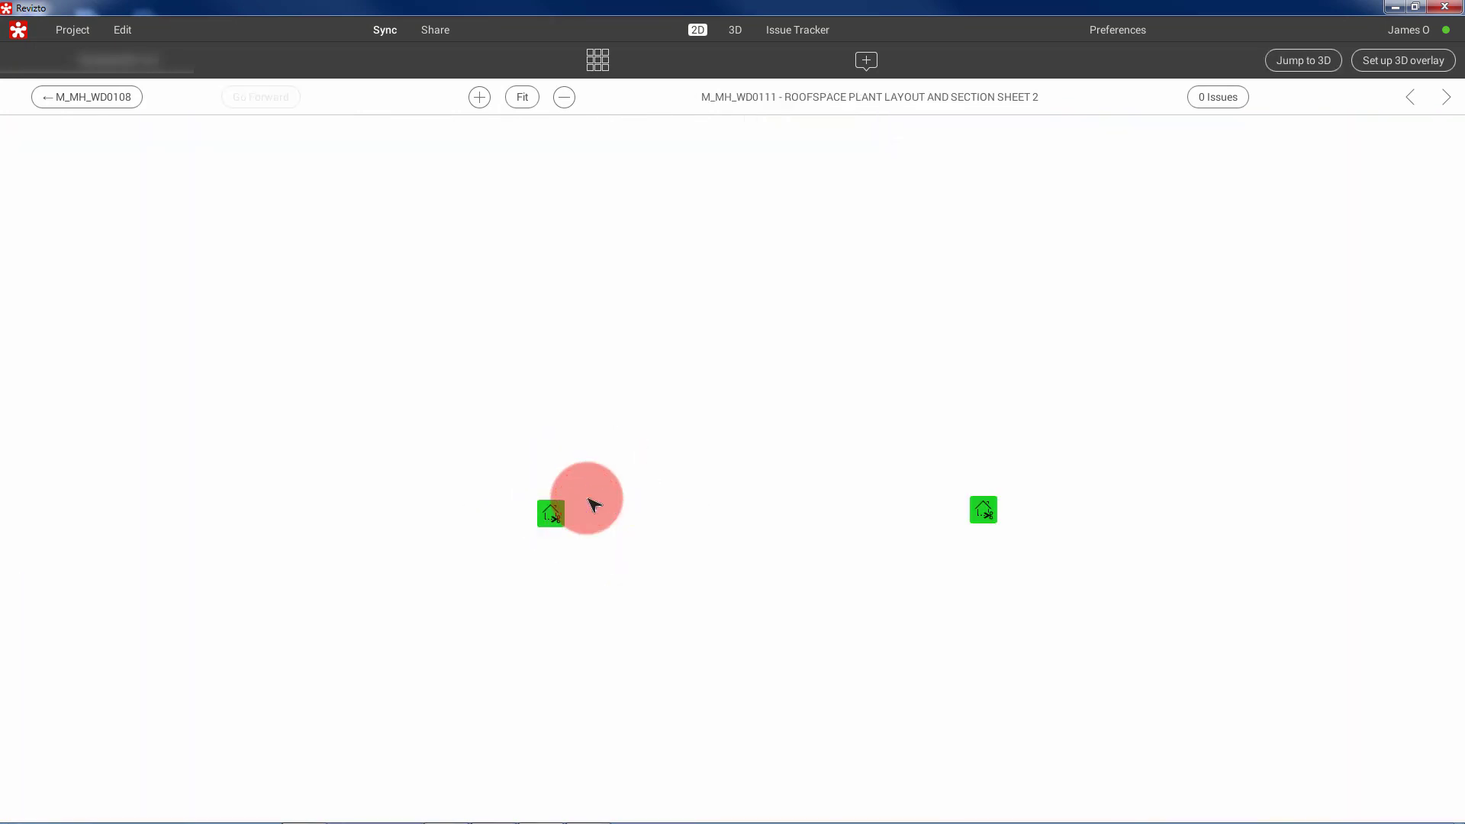
{"action": "scroll", "coordinate": [680, 409], "scroll_direction": "up", "scroll_amount": 2}
{"action": "scroll", "coordinate": [683, 414], "scroll_direction": "up", "scroll_amount": 2}
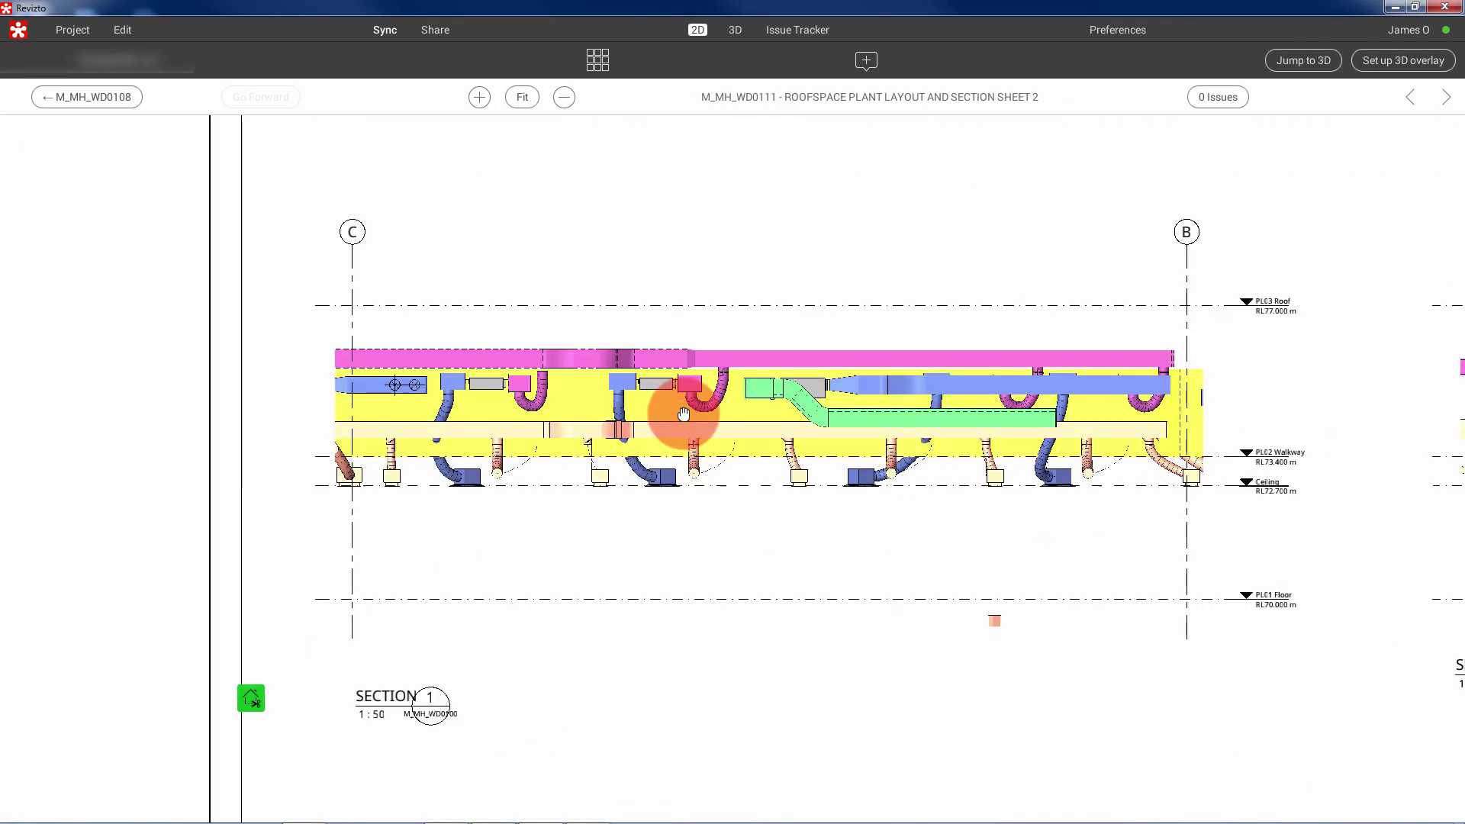
{"action": "scroll", "coordinate": [683, 415], "scroll_direction": "up", "scroll_amount": 3}
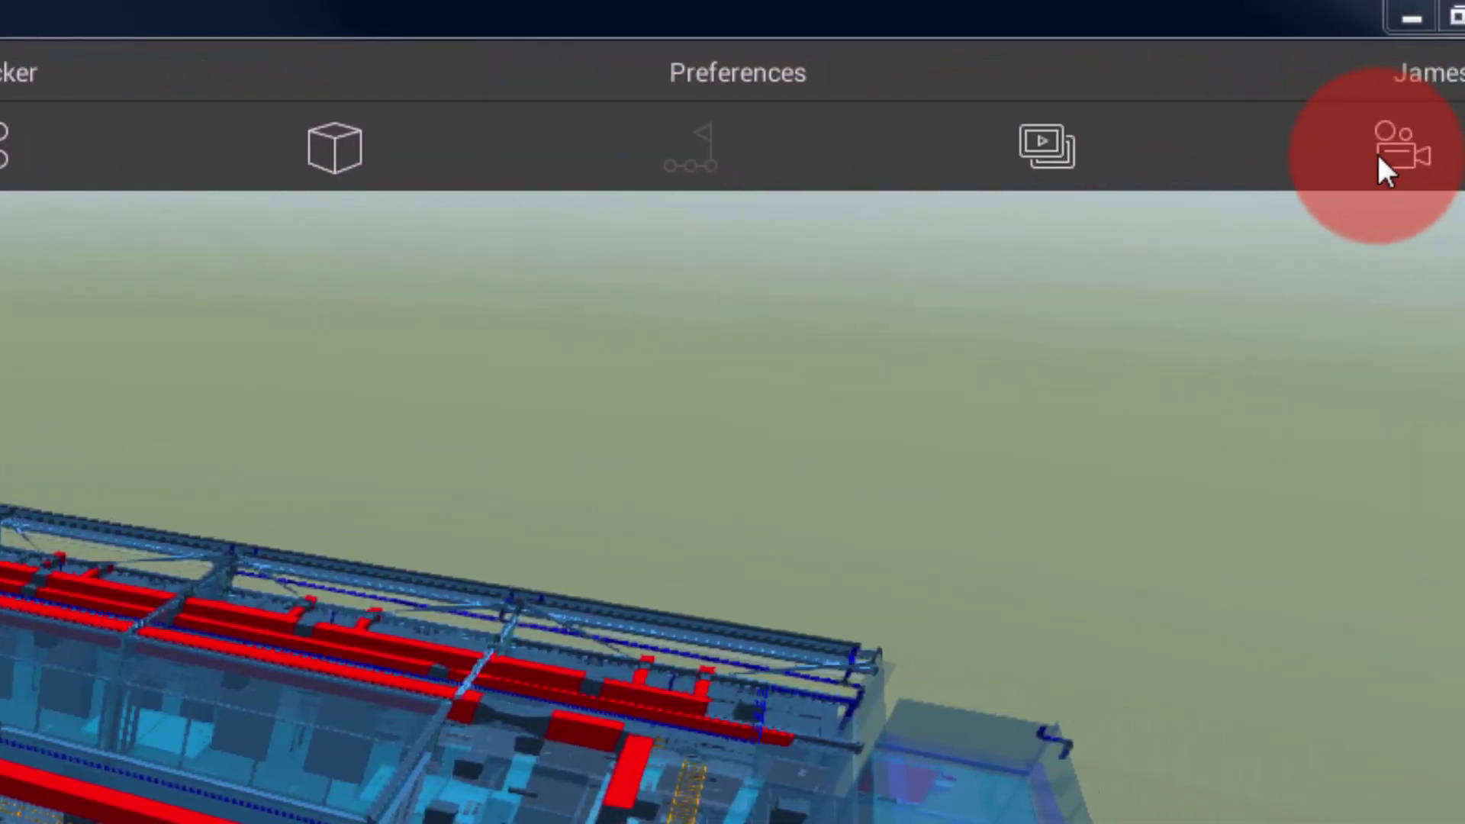
{"action": "left_click", "coordinate": [965, 156]}
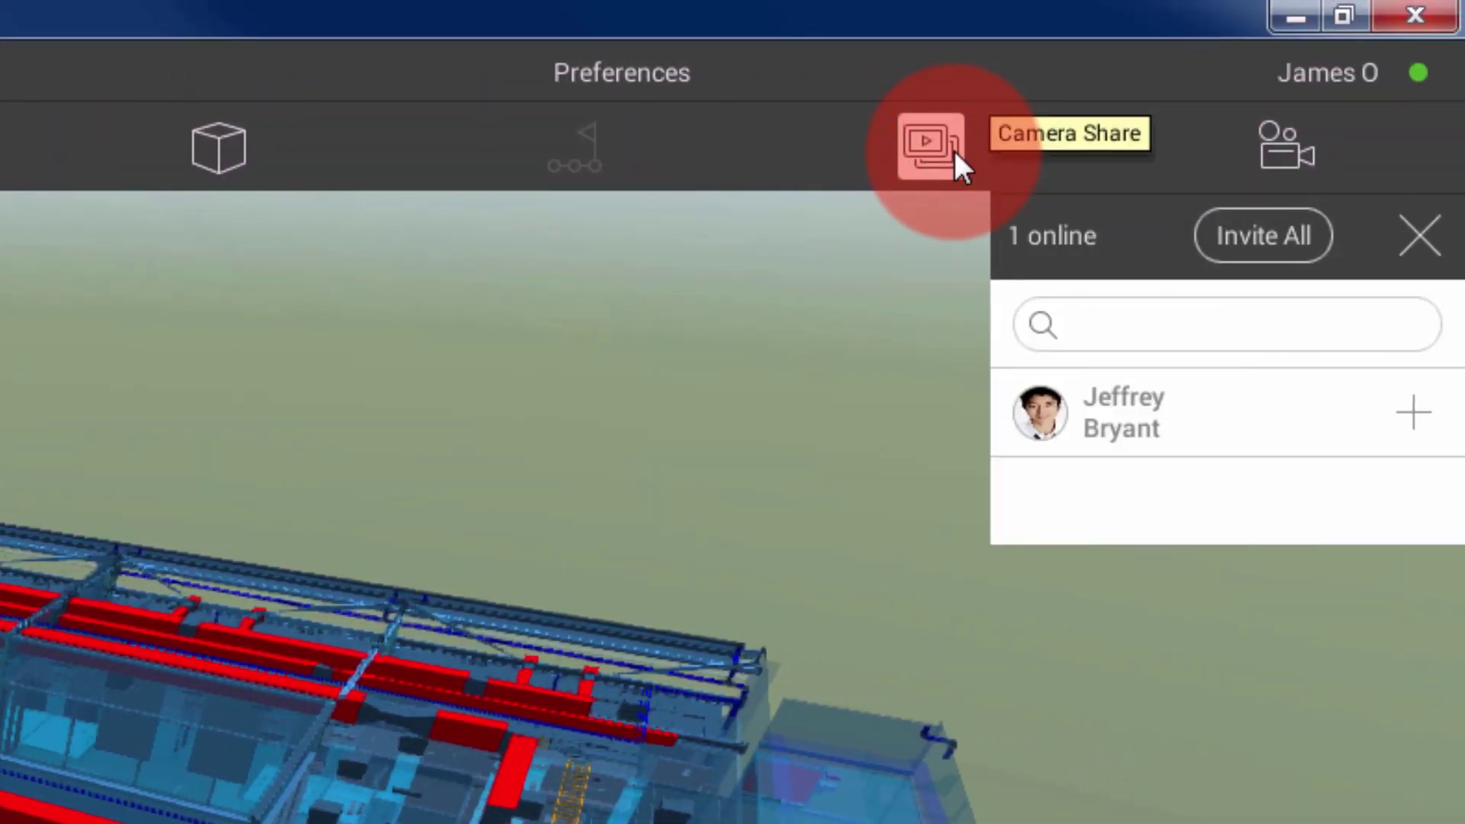
{"action": "left_click", "coordinate": [1096, 115]}
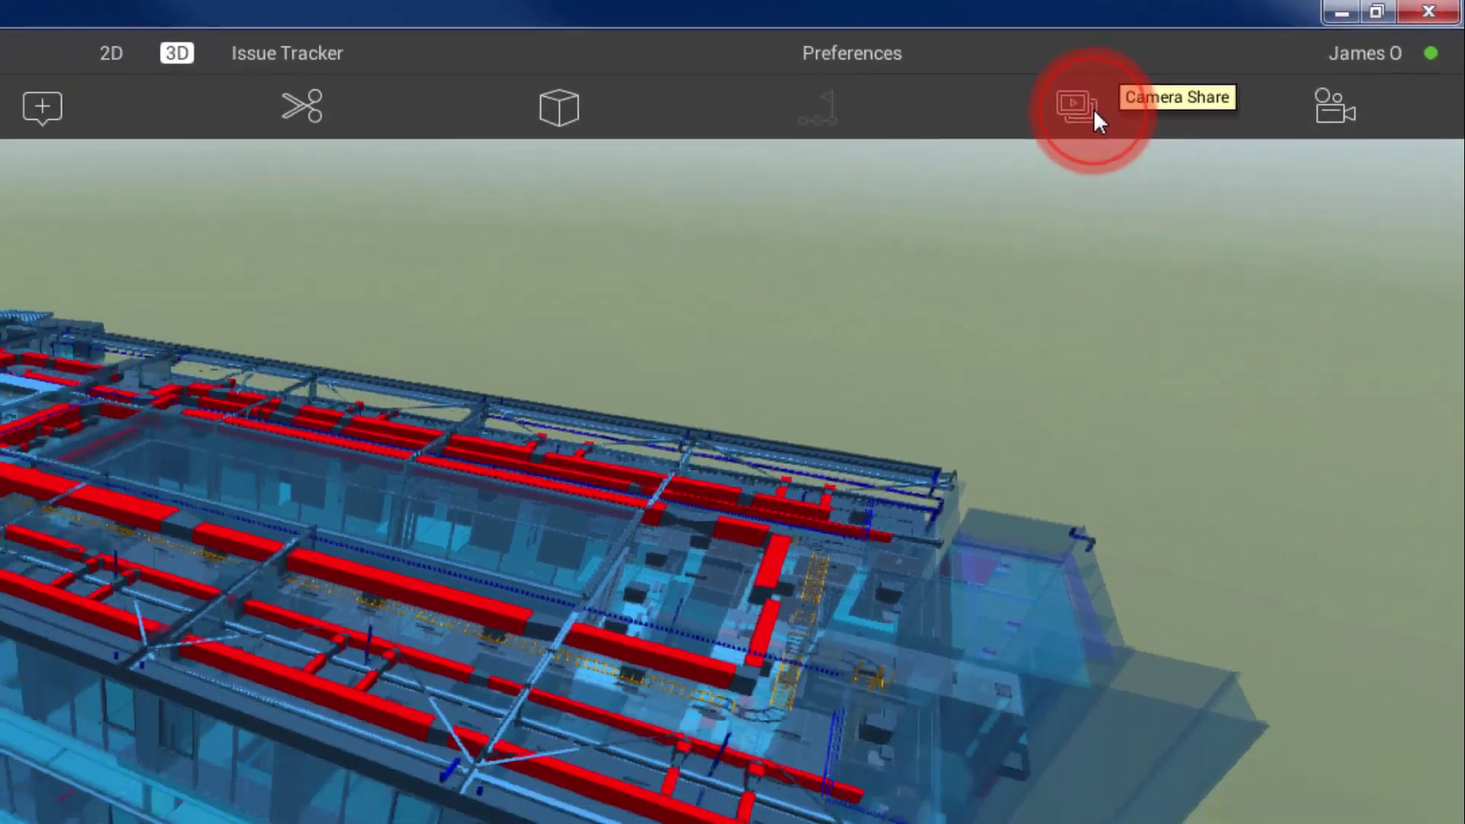
{"action": "left_click", "coordinate": [955, 62]}
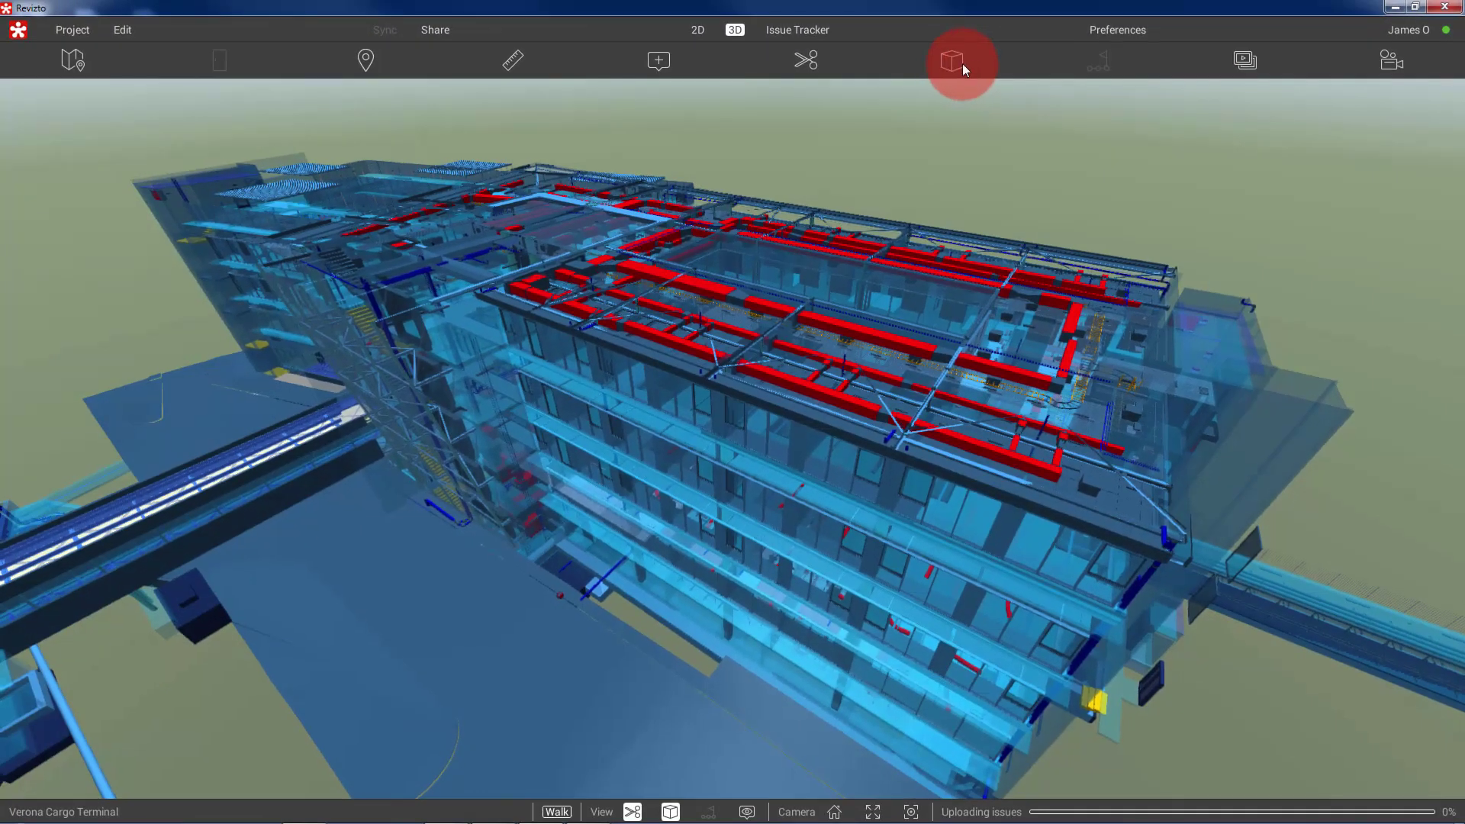
Close the objects filter and briefly view the saved viewpoints list.
{"action": "left_click", "coordinate": [953, 62]}
{"action": "left_click", "coordinate": [360, 58]}
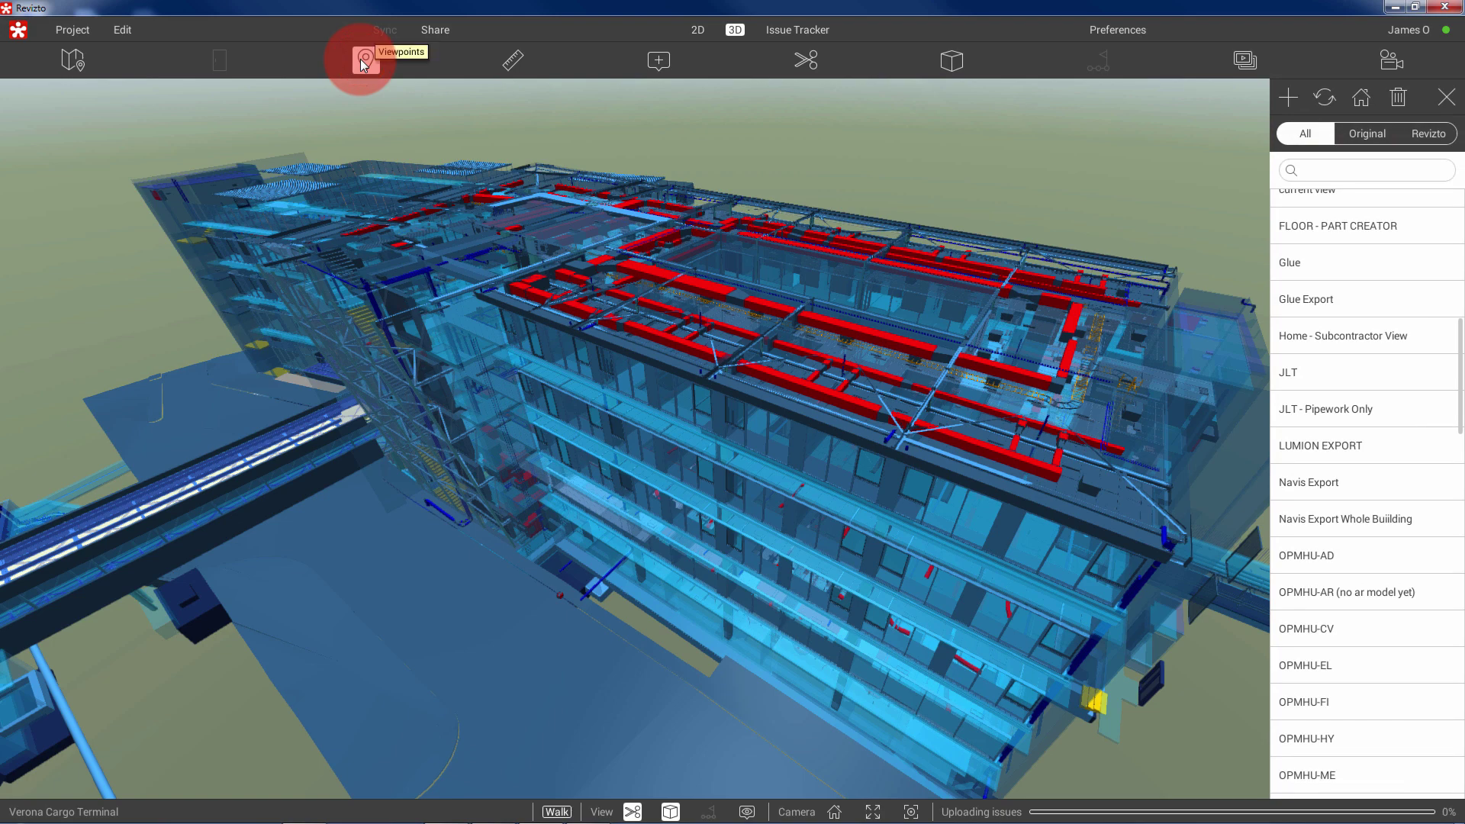
{"action": "left_click", "coordinate": [360, 58]}
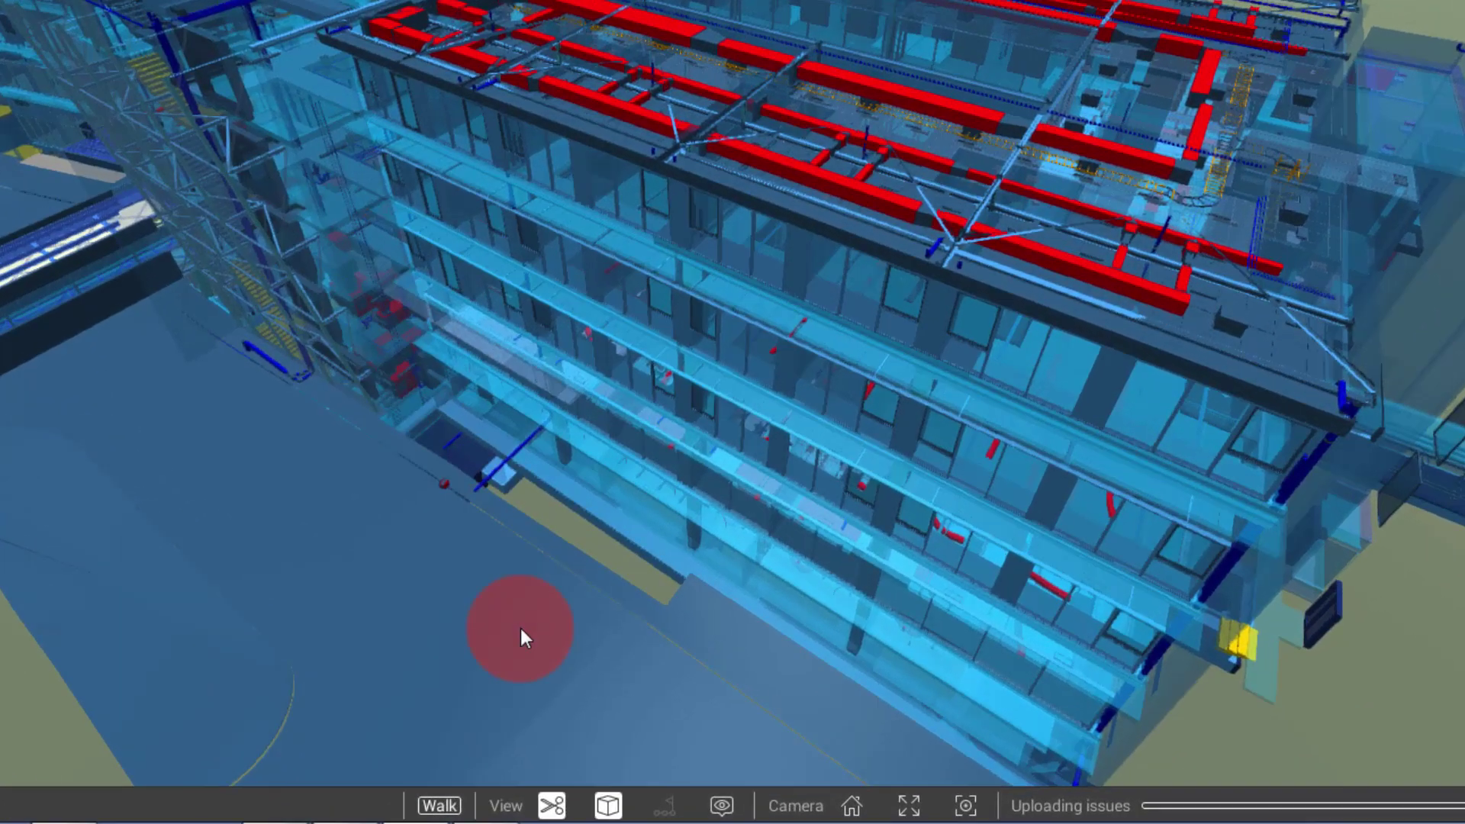
Turn off object transparency and the section cut, then go to the home viewpoint.
{"action": "left_click", "coordinate": [668, 811]}
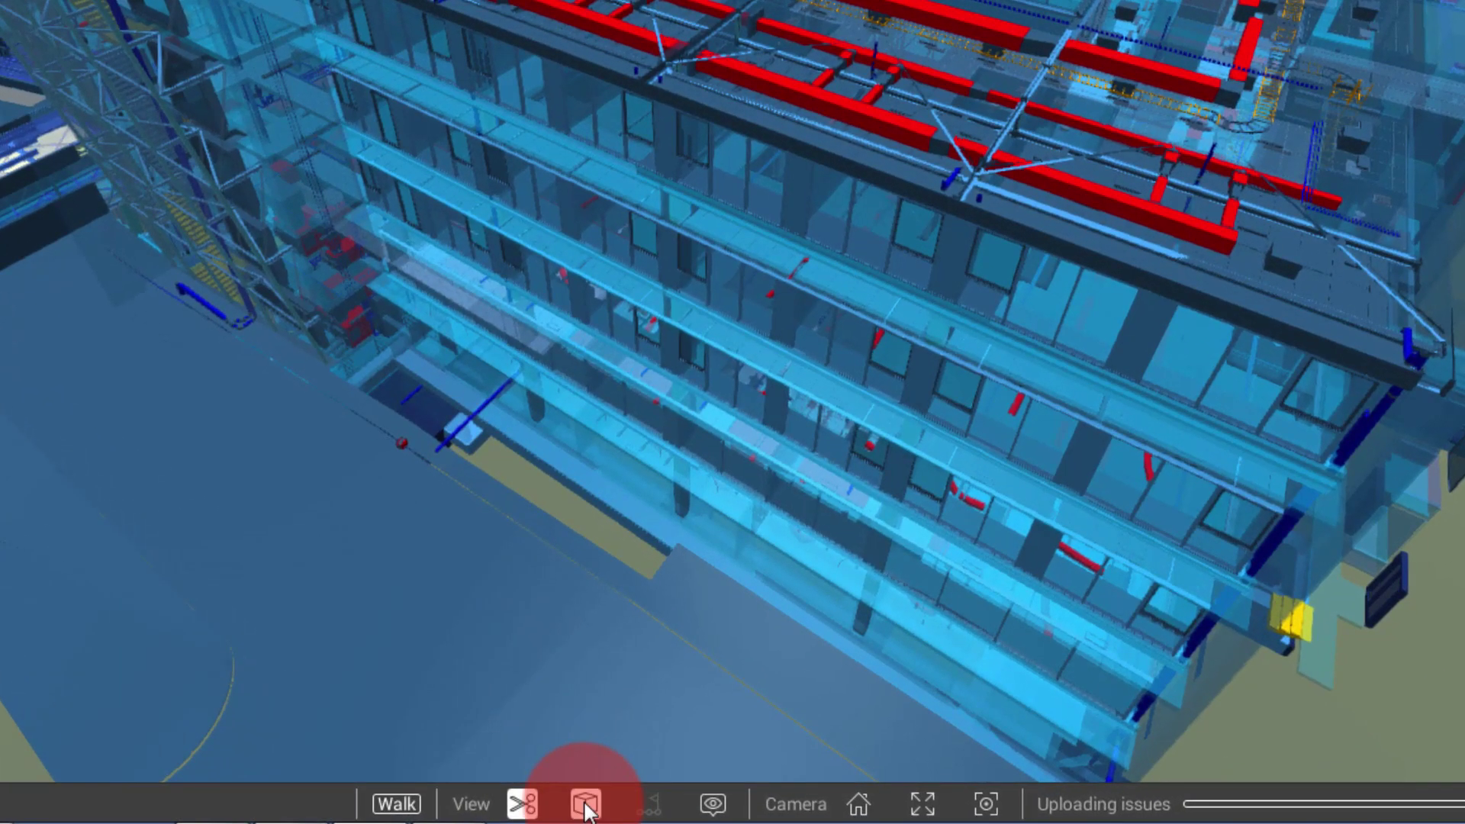
{"action": "left_click", "coordinate": [586, 809]}
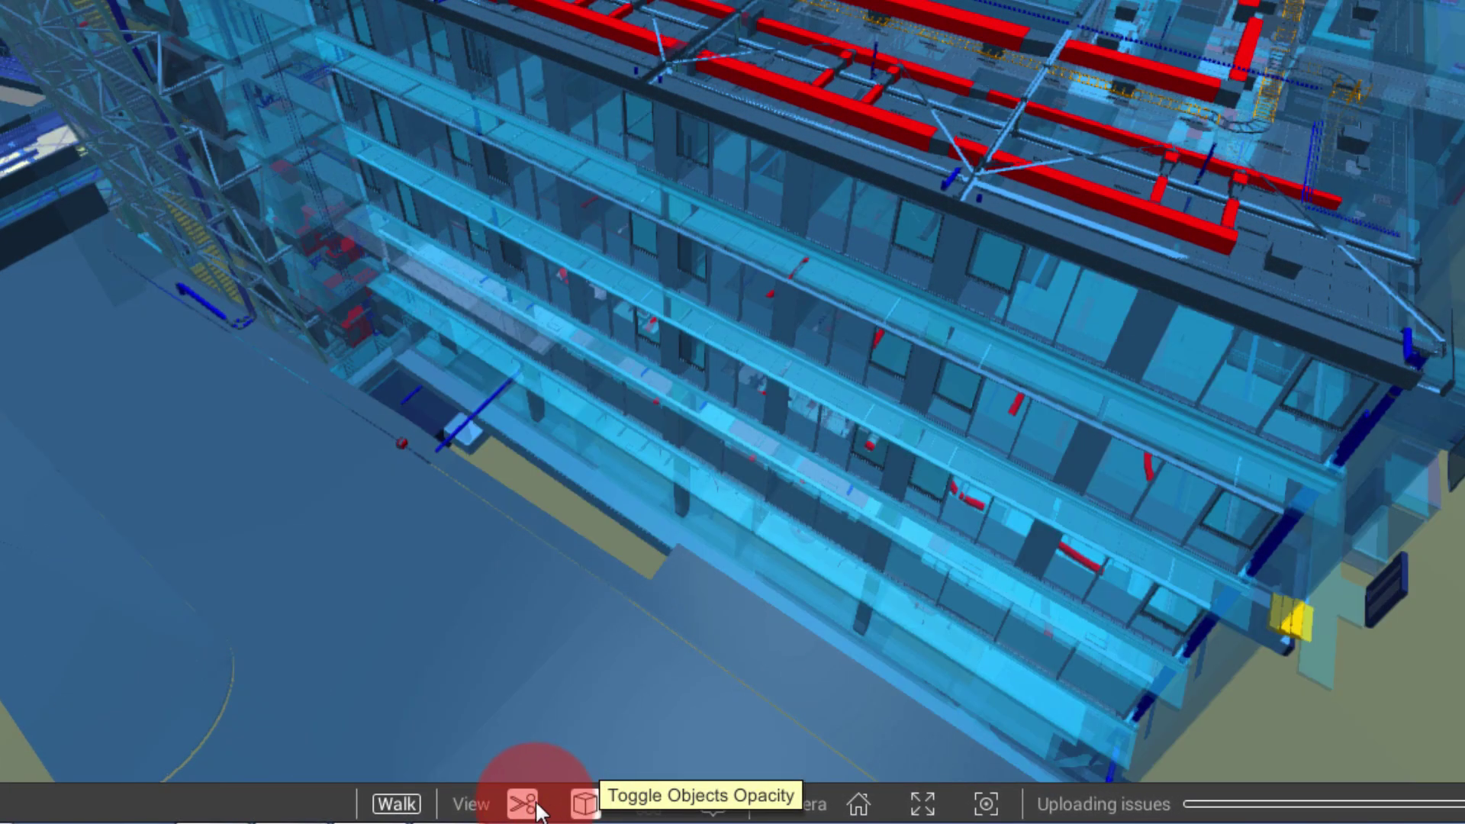
{"action": "left_click", "coordinate": [525, 809]}
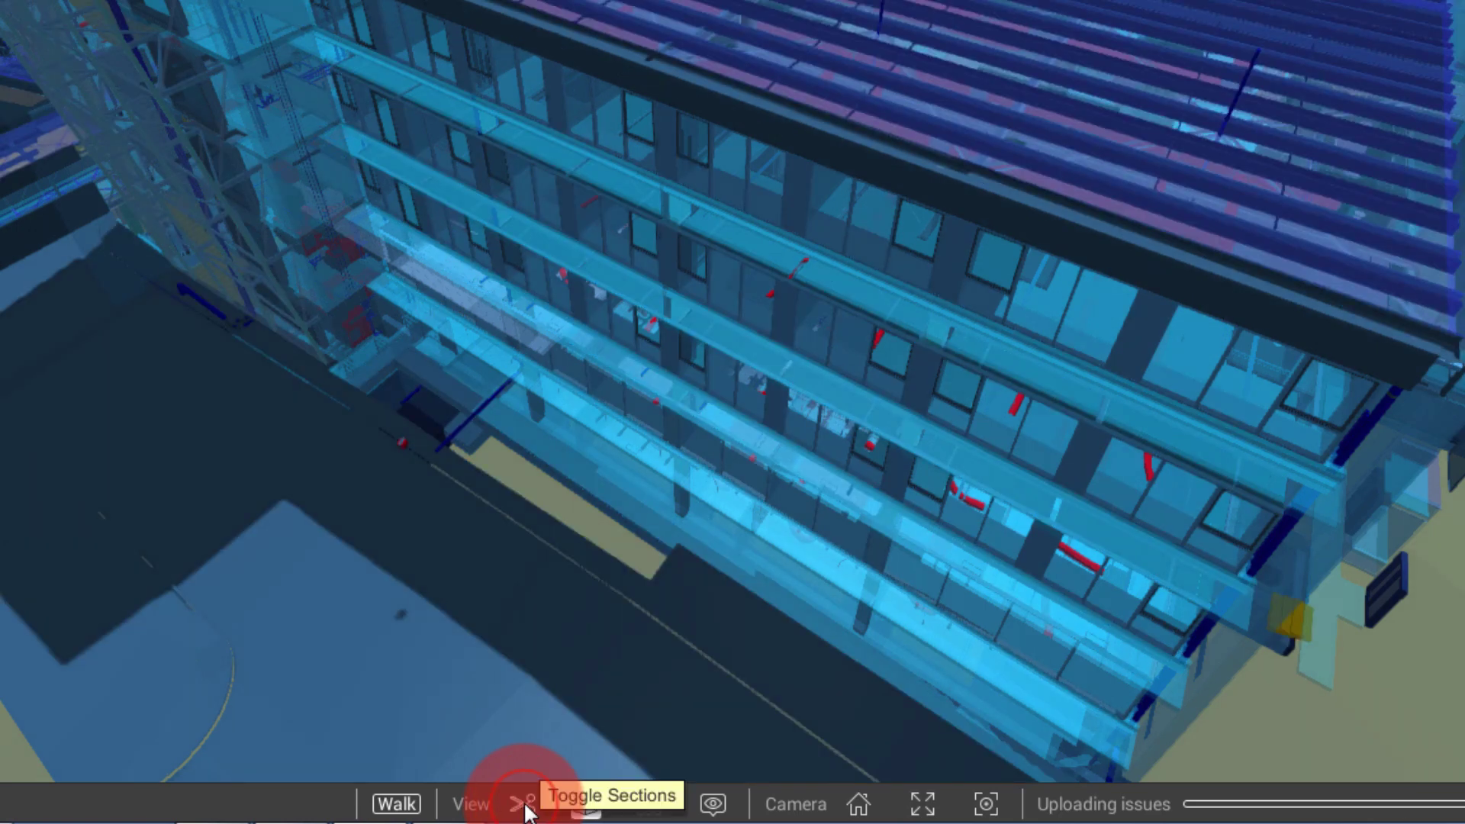
{"action": "left_click", "coordinate": [525, 809]}
{"action": "left_click", "coordinate": [856, 806]}
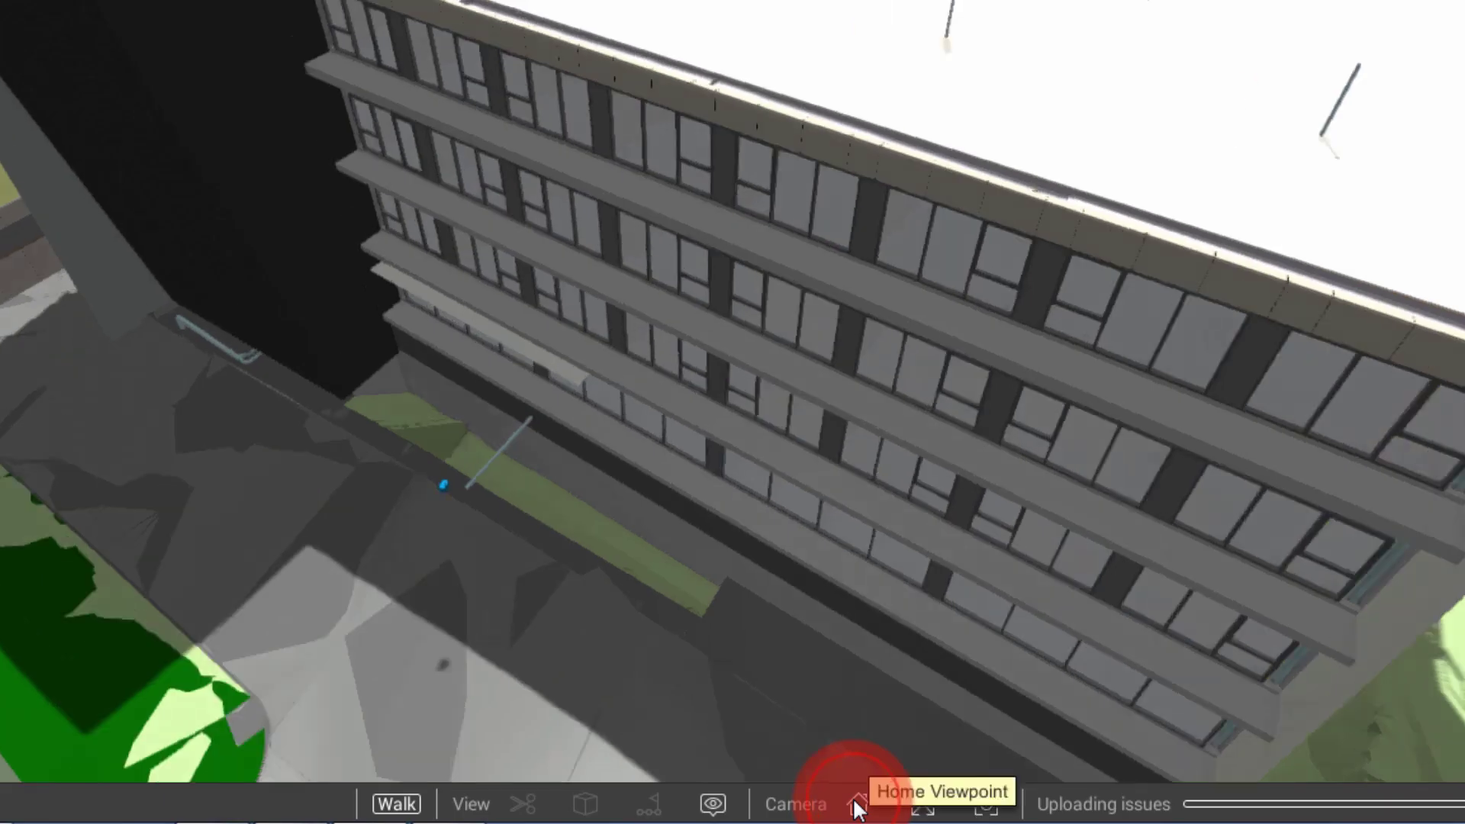